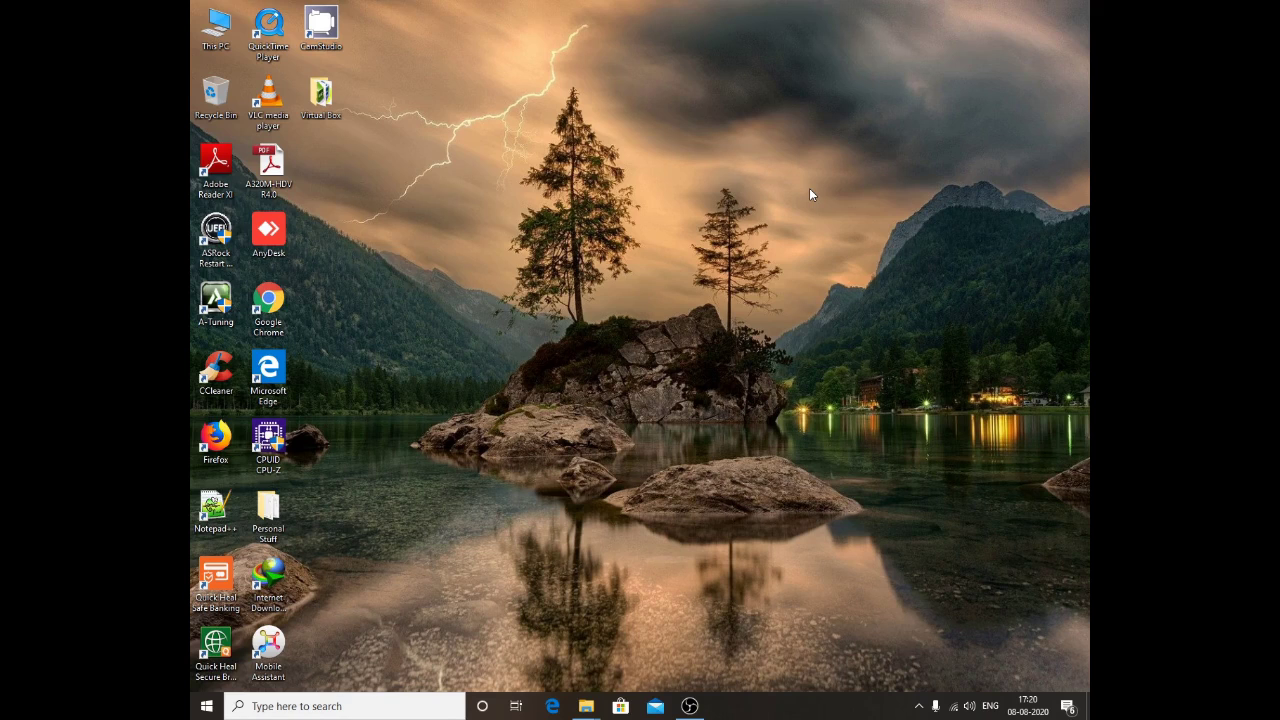
pyautogui.rightClick(607, 264)
pyautogui.rightClick(632, 192)
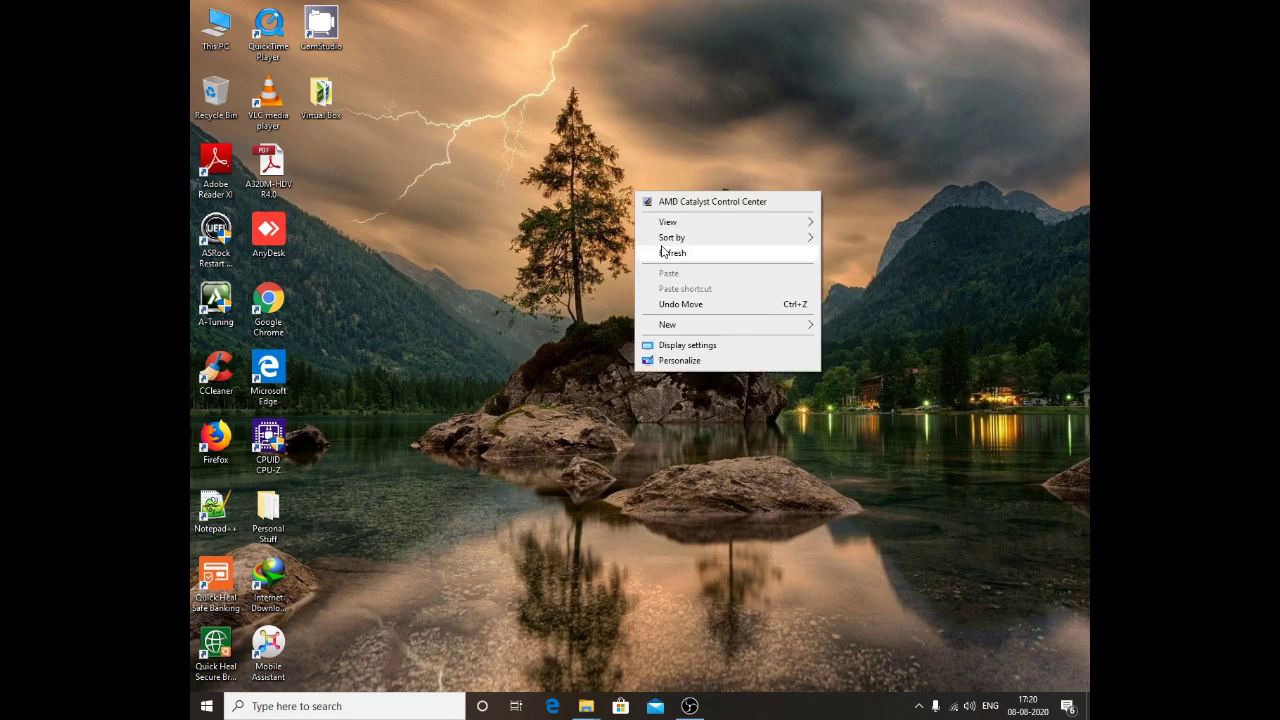
pyautogui.rightClick(643, 150)
pyautogui.rightClick(637, 177)
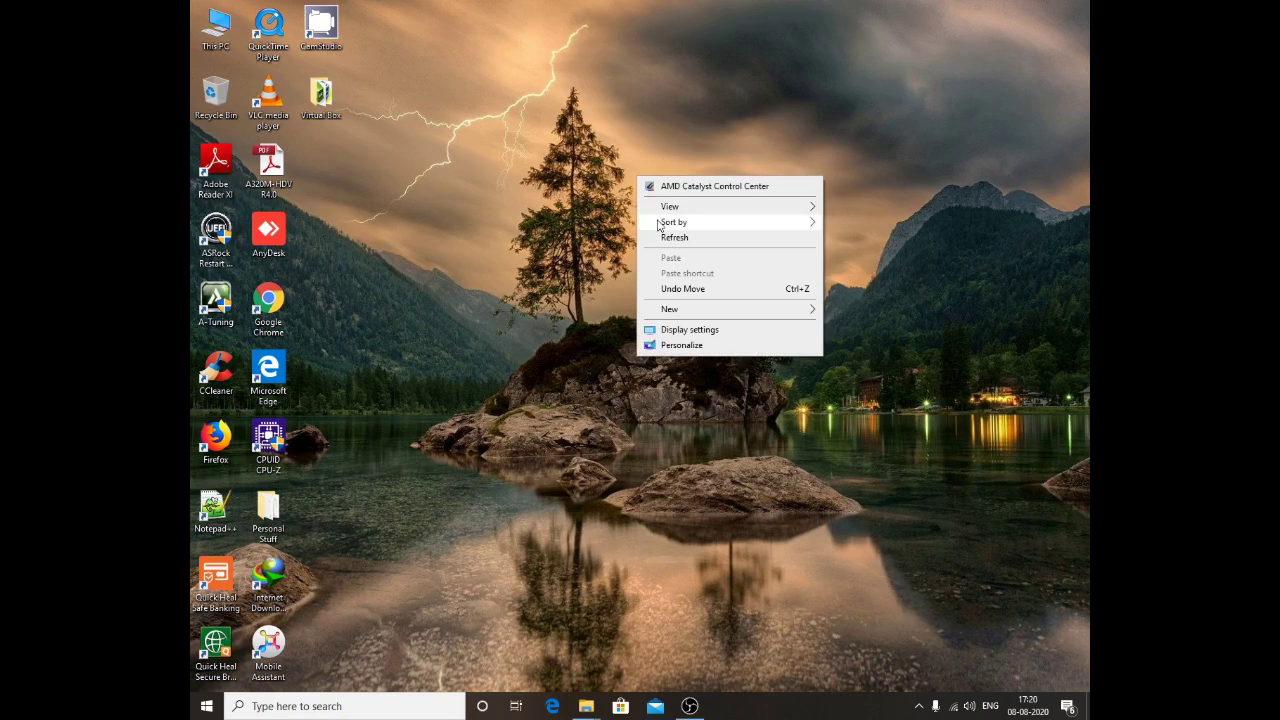
pyautogui.click(672, 241)
pyautogui.rightClick(593, 205)
pyautogui.click(626, 266)
pyautogui.rightClick(599, 143)
pyautogui.click(632, 204)
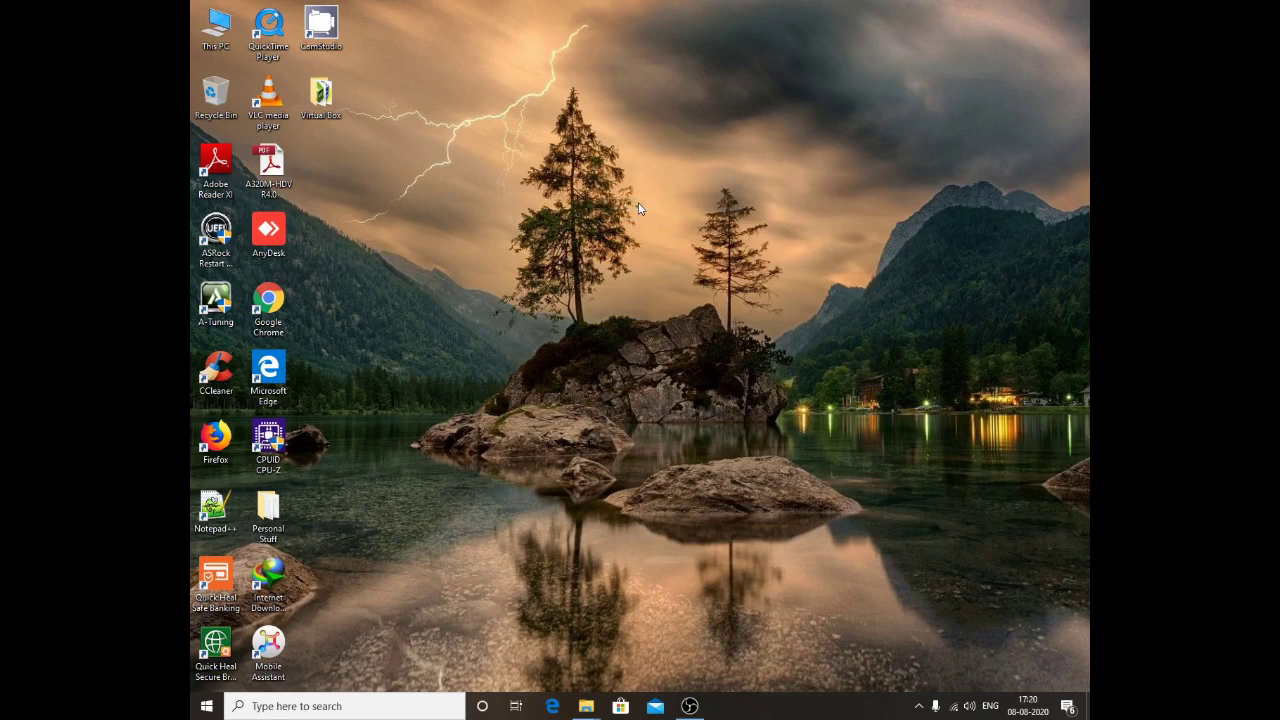
pyautogui.rightClick(613, 184)
pyautogui.click(668, 246)
# Open Google Chrome and search Google for "virtual box for windows"
pyautogui.doubleClick(271, 299)
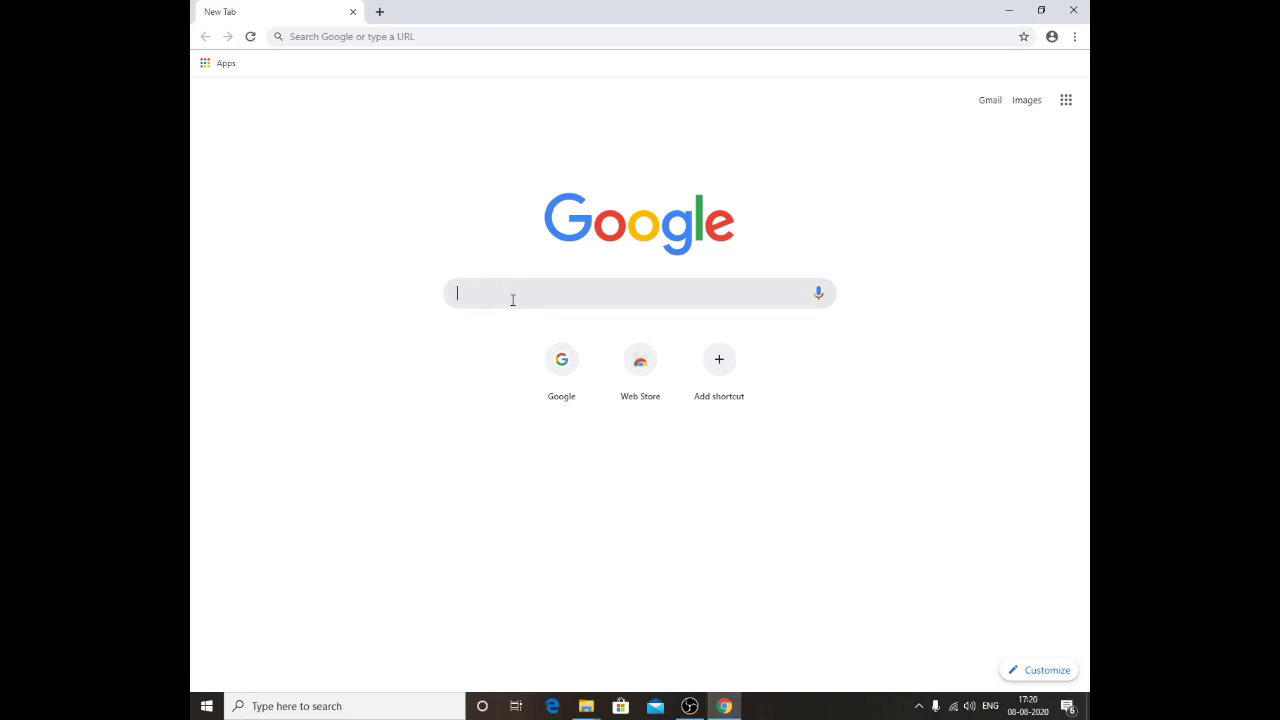
pyautogui.write('virtua')
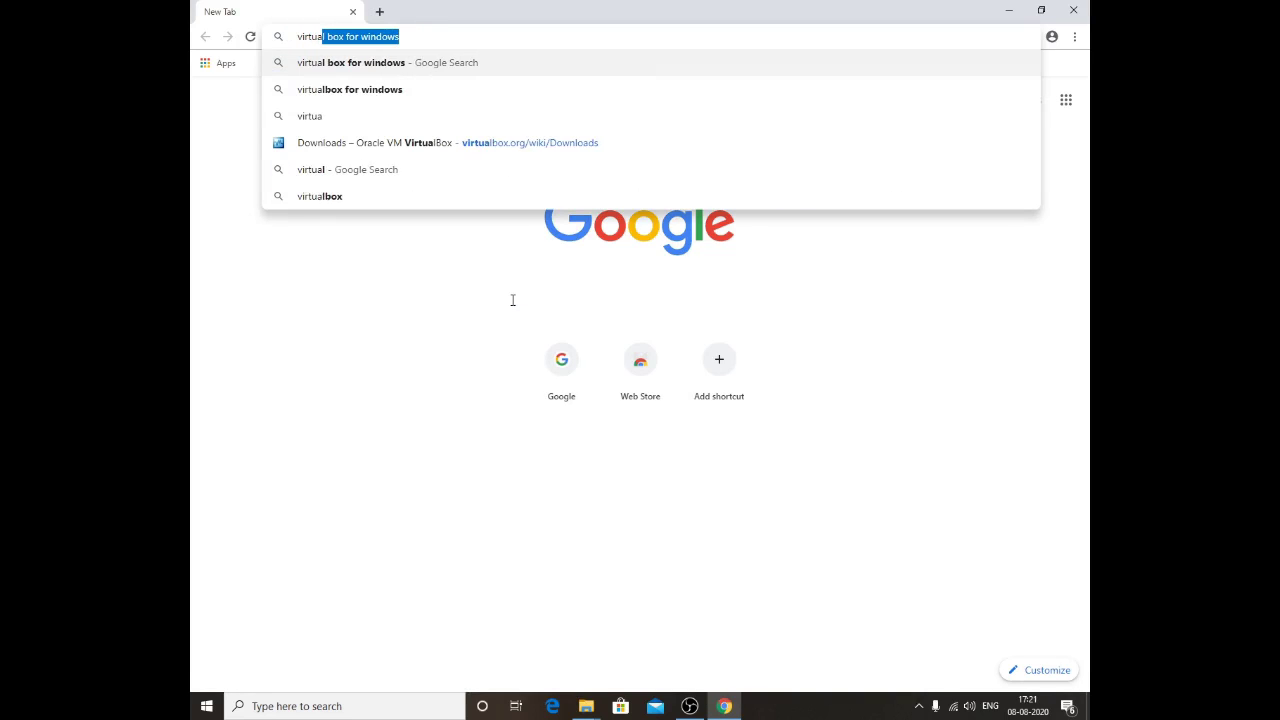
pyautogui.write('l box f')
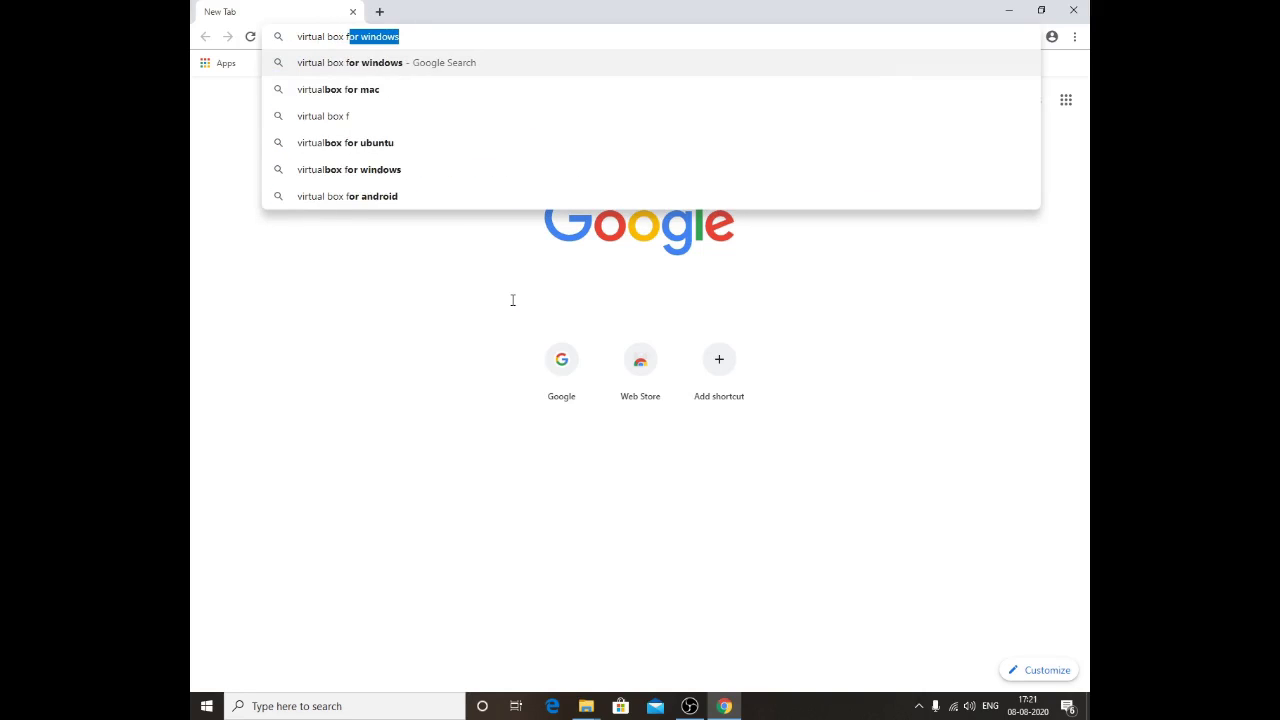
pyautogui.write('or windows')
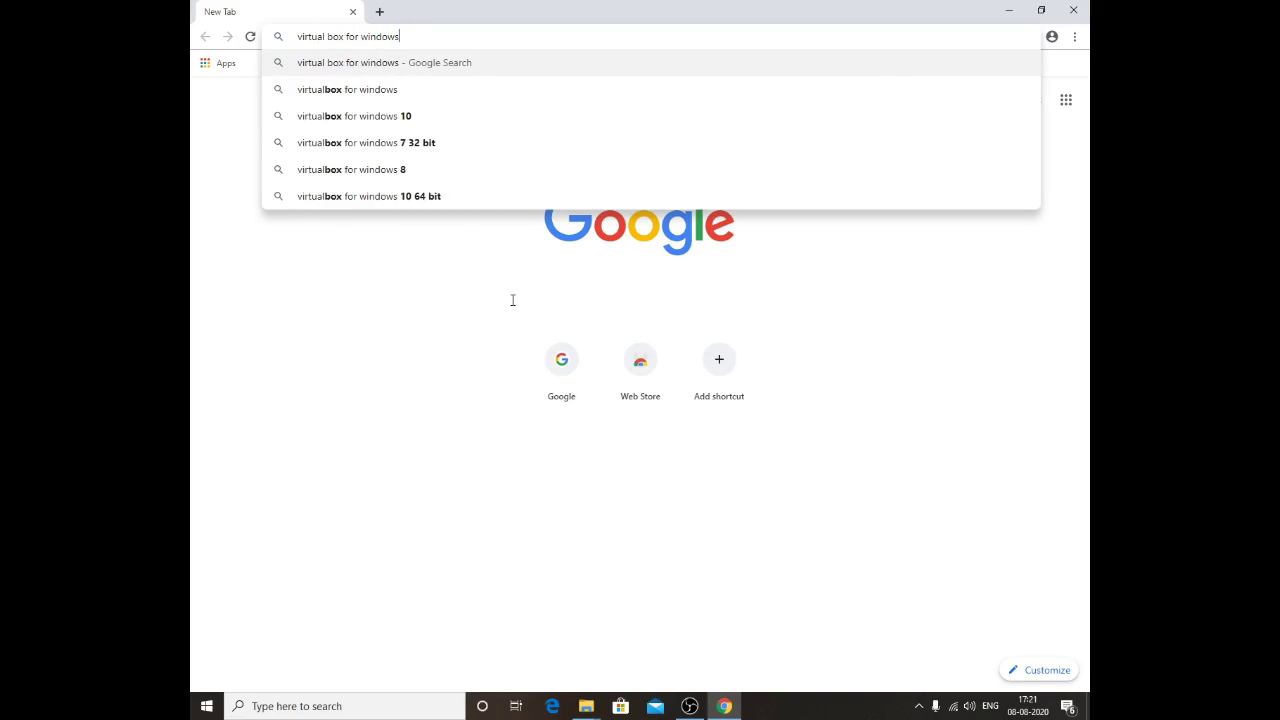
pyautogui.press('Return')
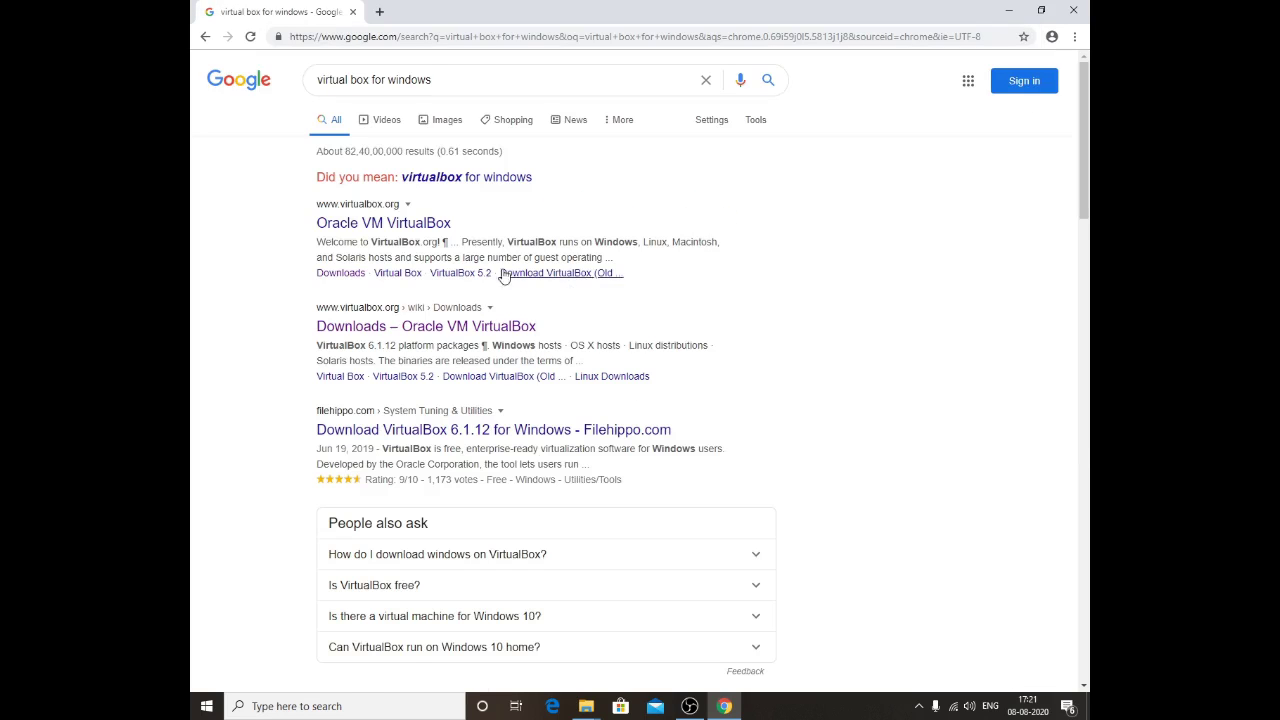
# Open the Downloads page of virtualbox.org and look over the VirtualBox 6.1.12 platform packages for each host system
pyautogui.click(402, 229)
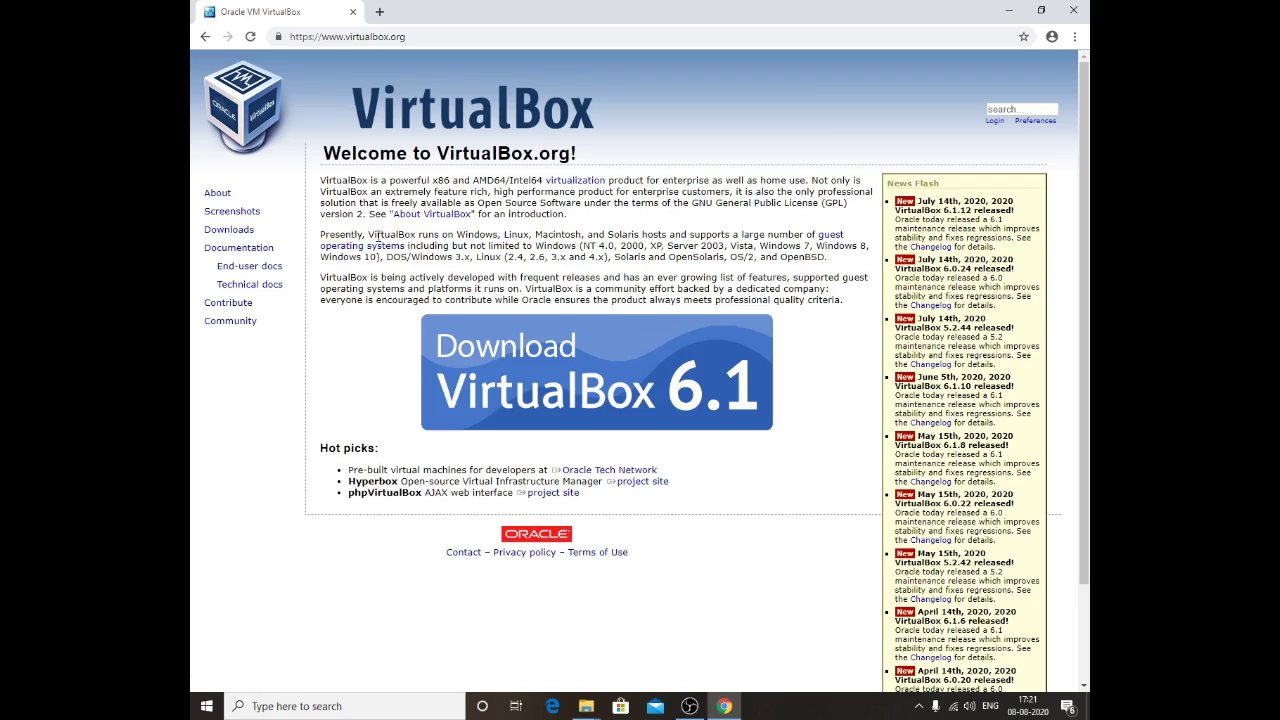
pyautogui.click(246, 232)
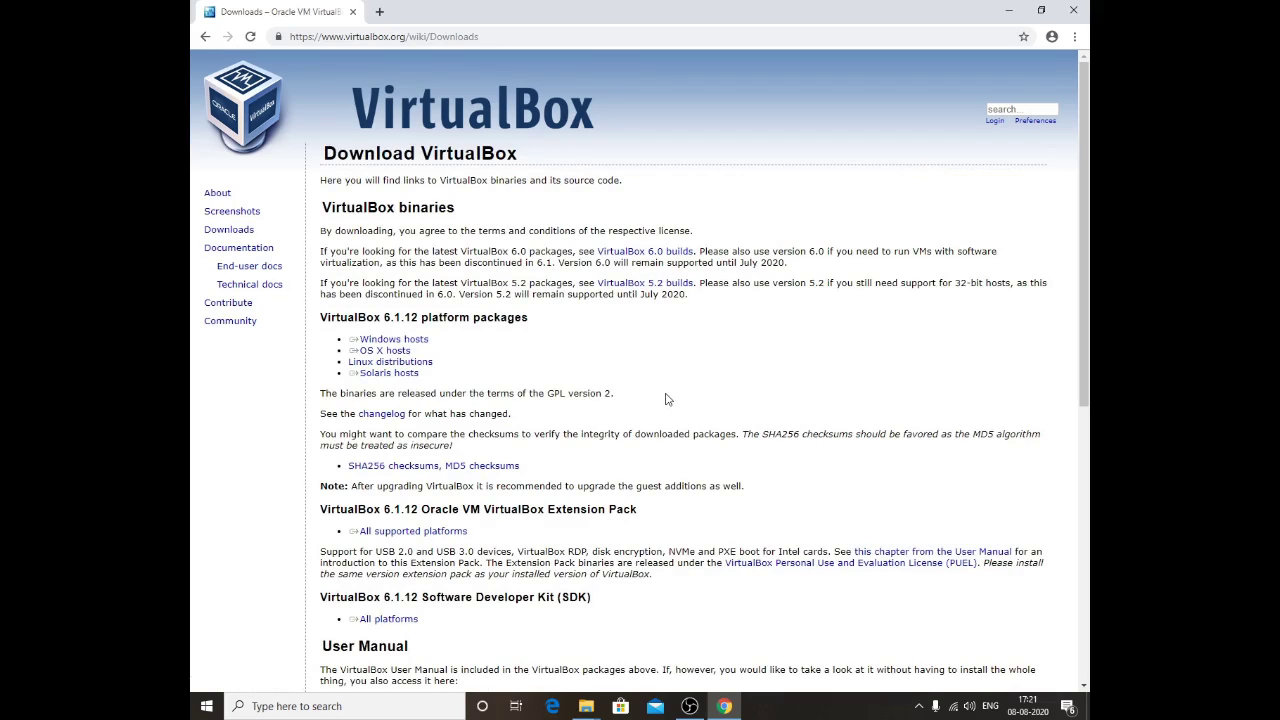
pyautogui.tripleClick(395, 342)
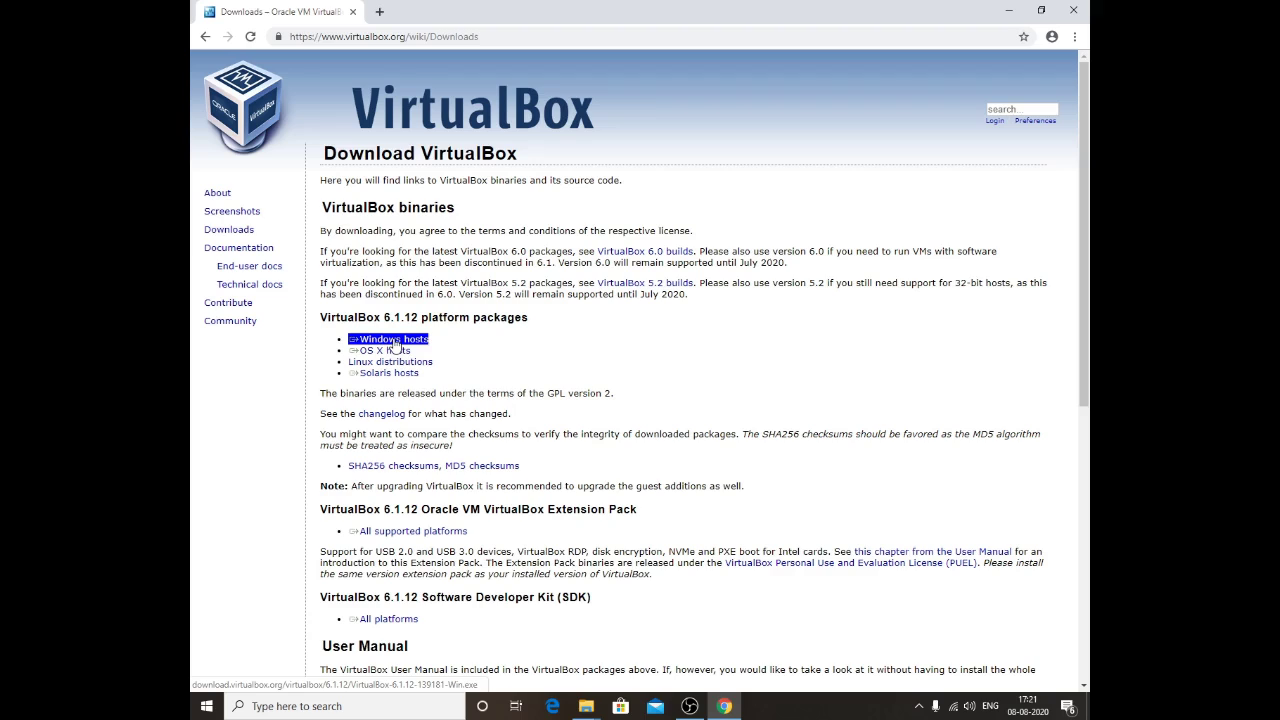
pyautogui.click(413, 352)
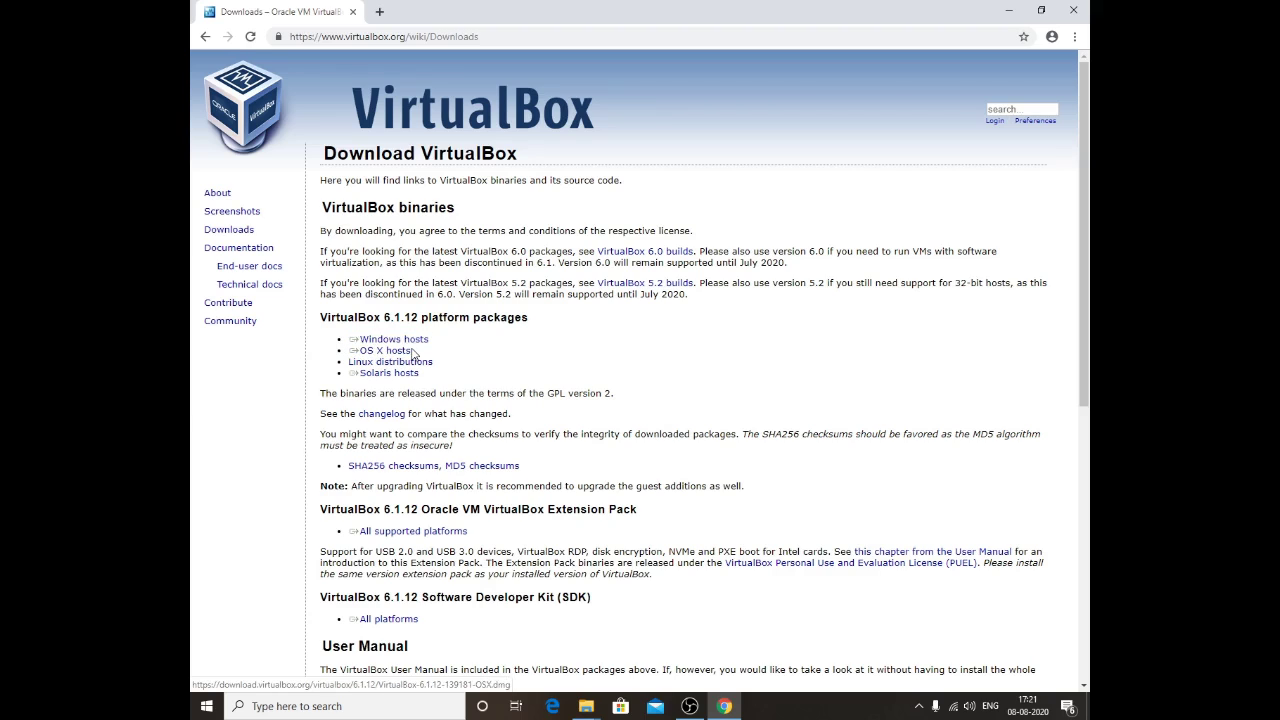
pyautogui.tripleClick(413, 352)
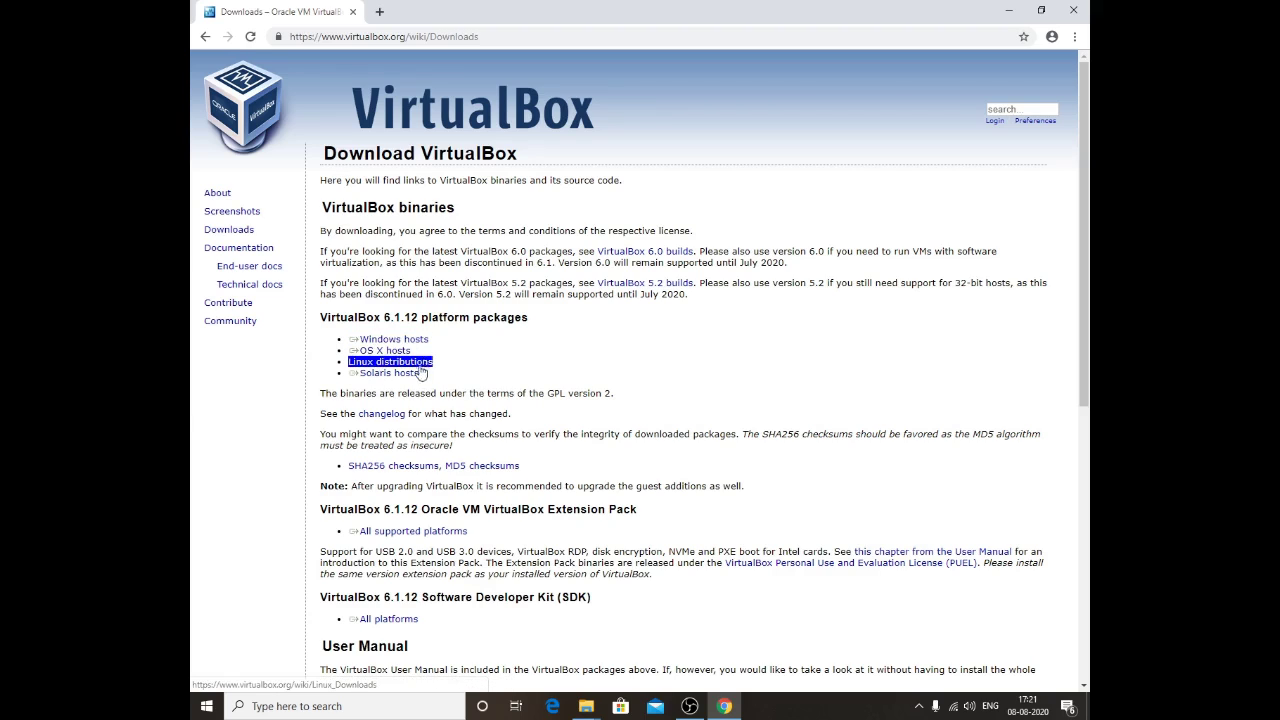
pyautogui.tripleClick(415, 376)
# Start downloading the VirtualBox 6.1.12 package for Windows hosts and cancel that download
pyautogui.tripleClick(413, 340)
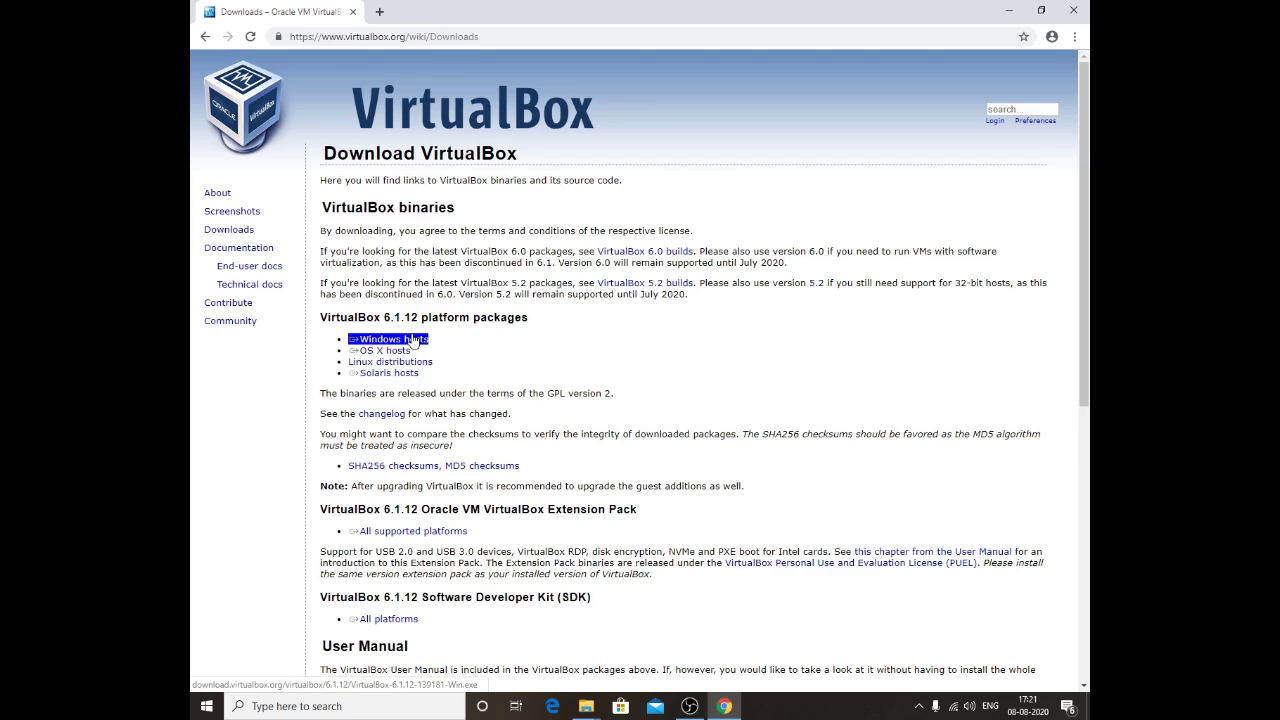
pyautogui.tripleClick(388, 619)
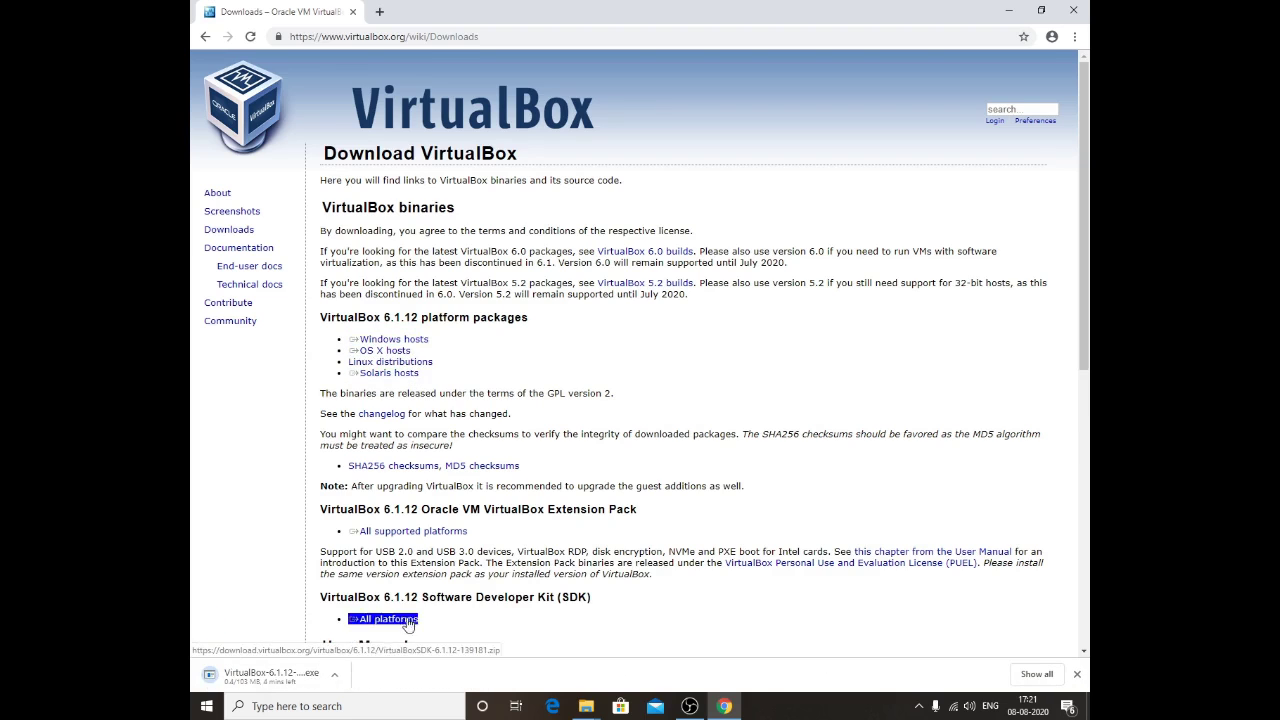
pyautogui.click(338, 679)
pyautogui.click(355, 655)
# Download the VirtualBox 6.1.12 Extension Pack for all supported platforms and close the browser
pyautogui.scroll(-3, 470, 460)
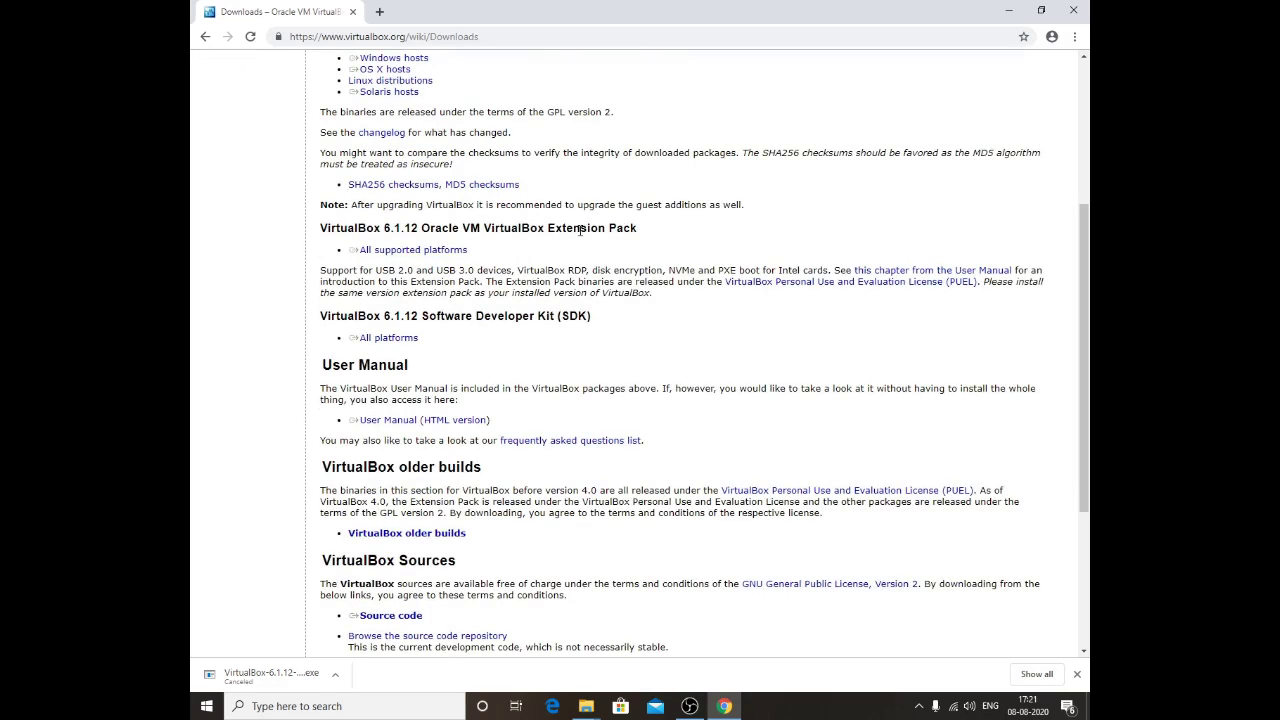
pyautogui.tripleClick(432, 251)
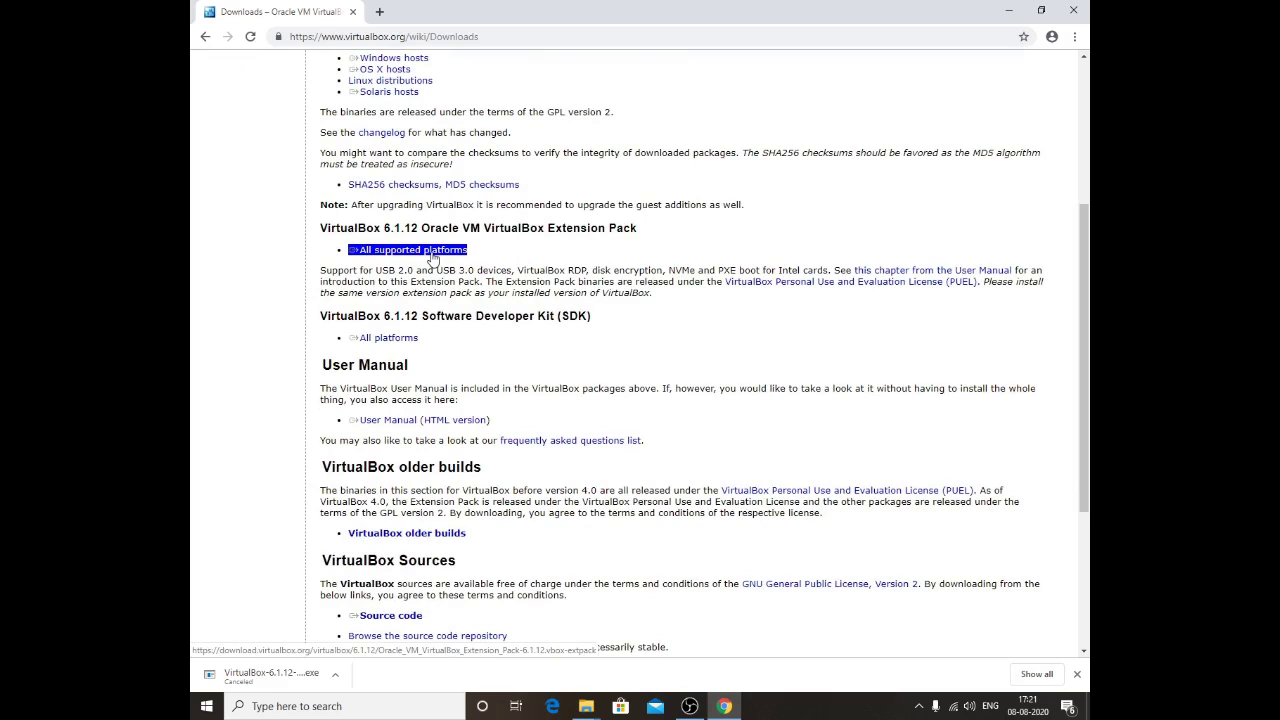
pyautogui.click(354, 594)
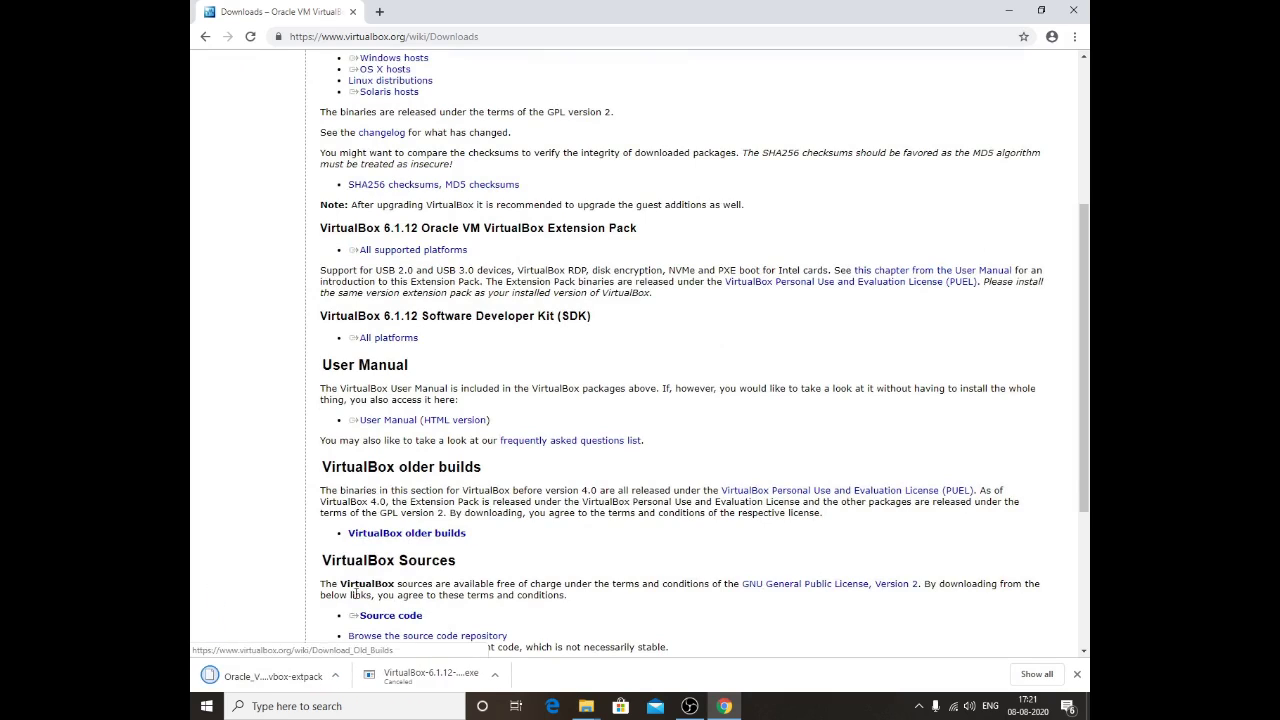
pyautogui.click(335, 676)
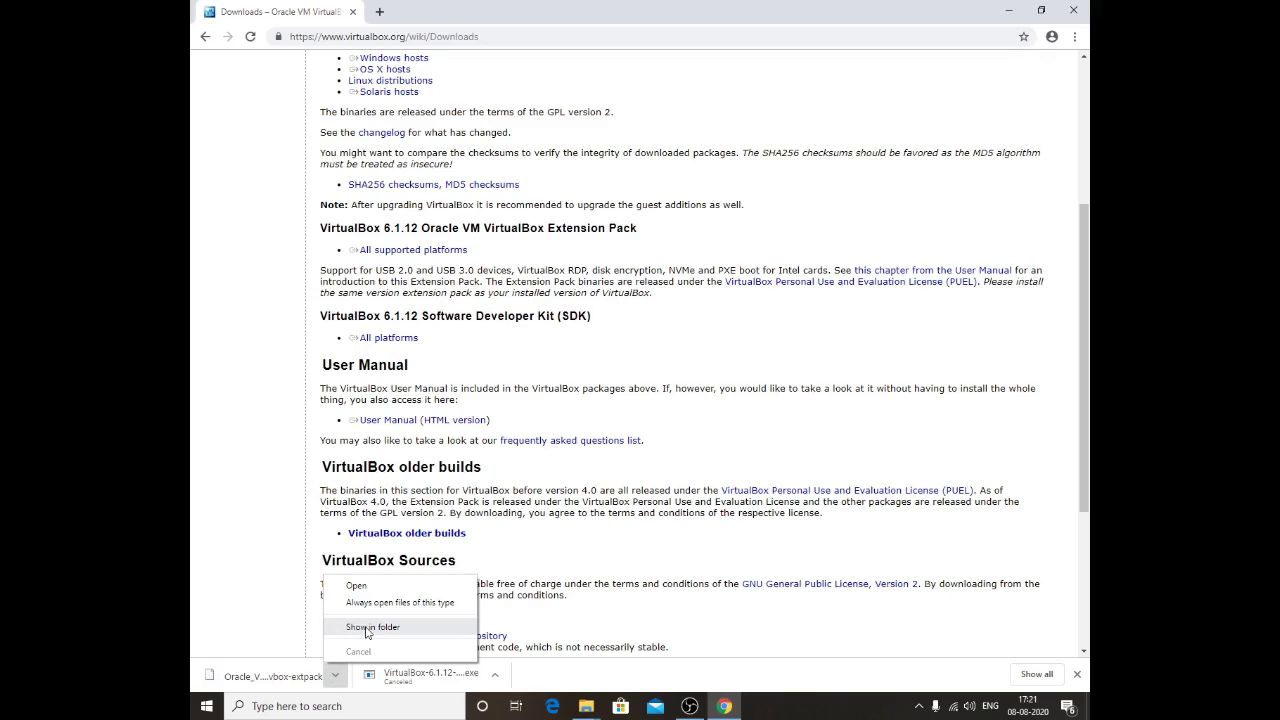
pyautogui.click(303, 380)
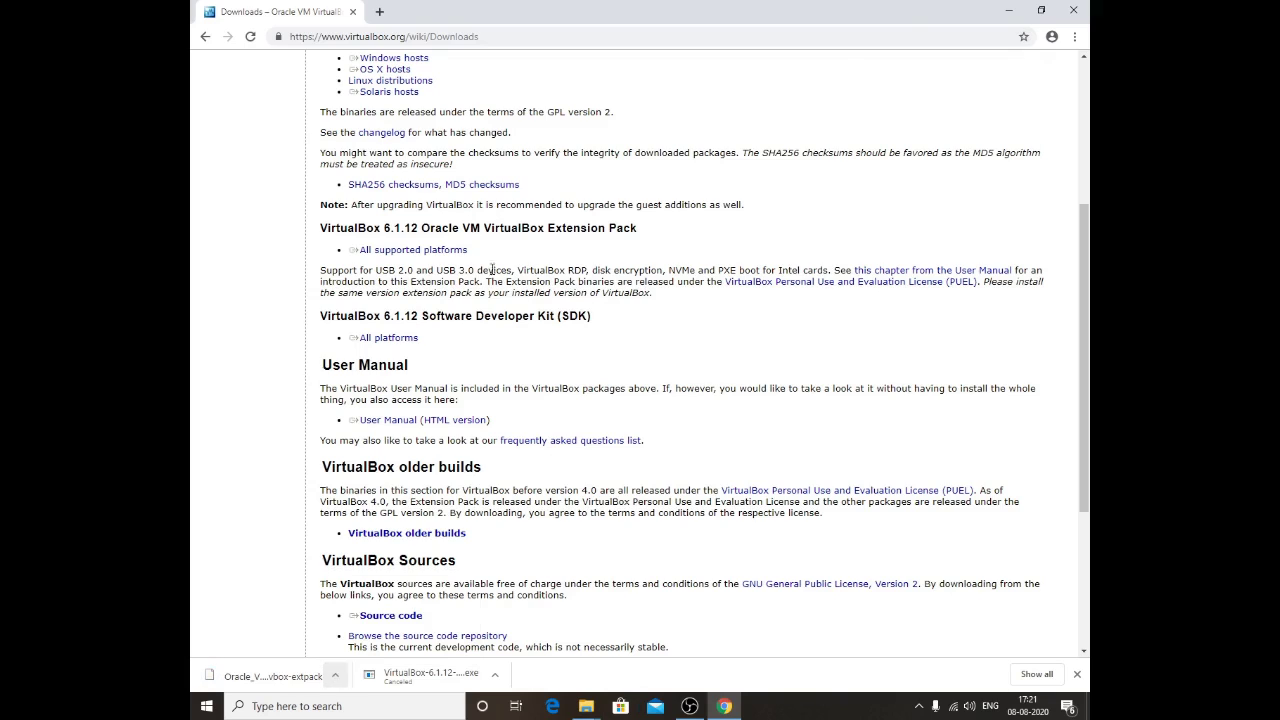
pyautogui.click(1064, 9)
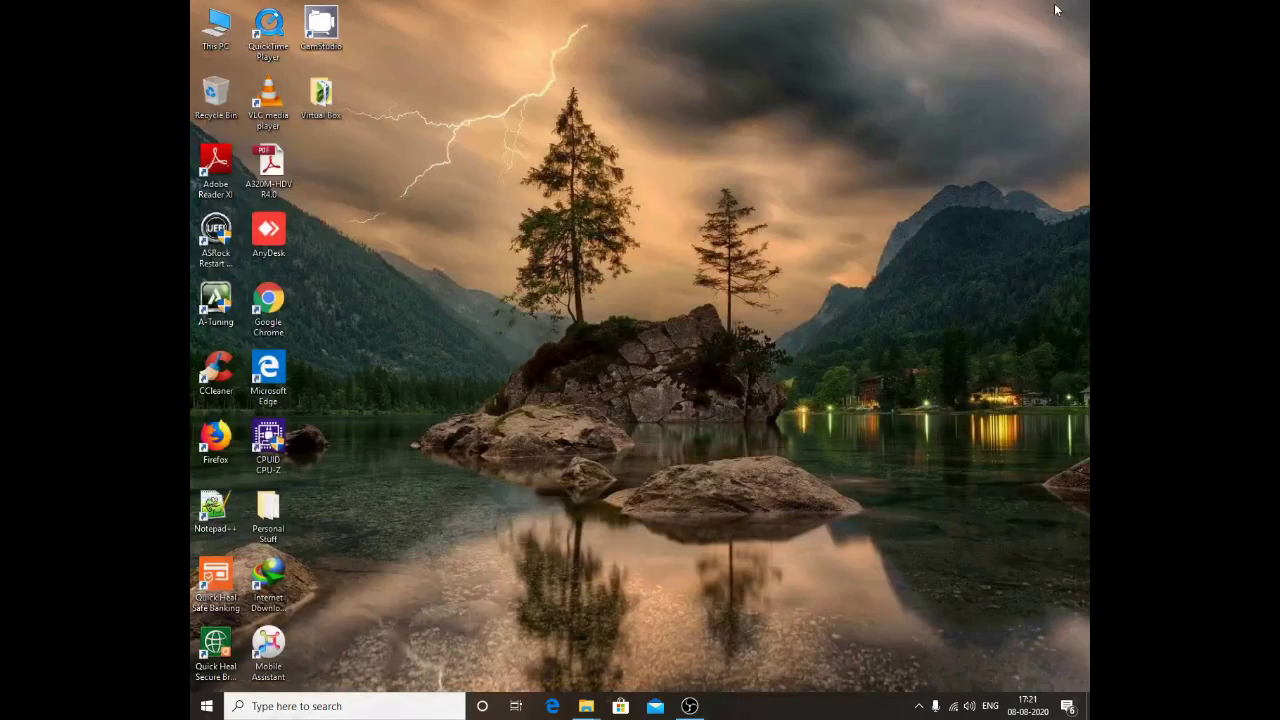
# Open the Virtual Box folder on the desktop and refresh its contents
pyautogui.rightClick(494, 190)
pyautogui.click(516, 256)
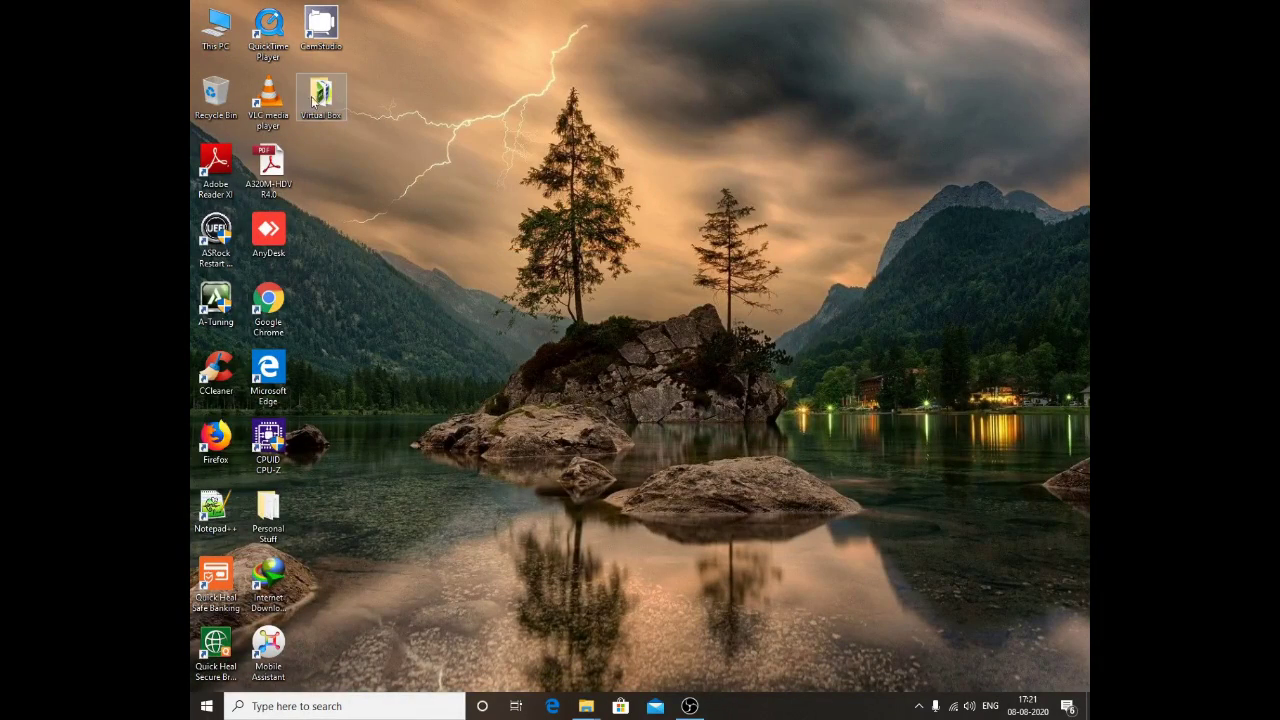
pyautogui.doubleClick(318, 96)
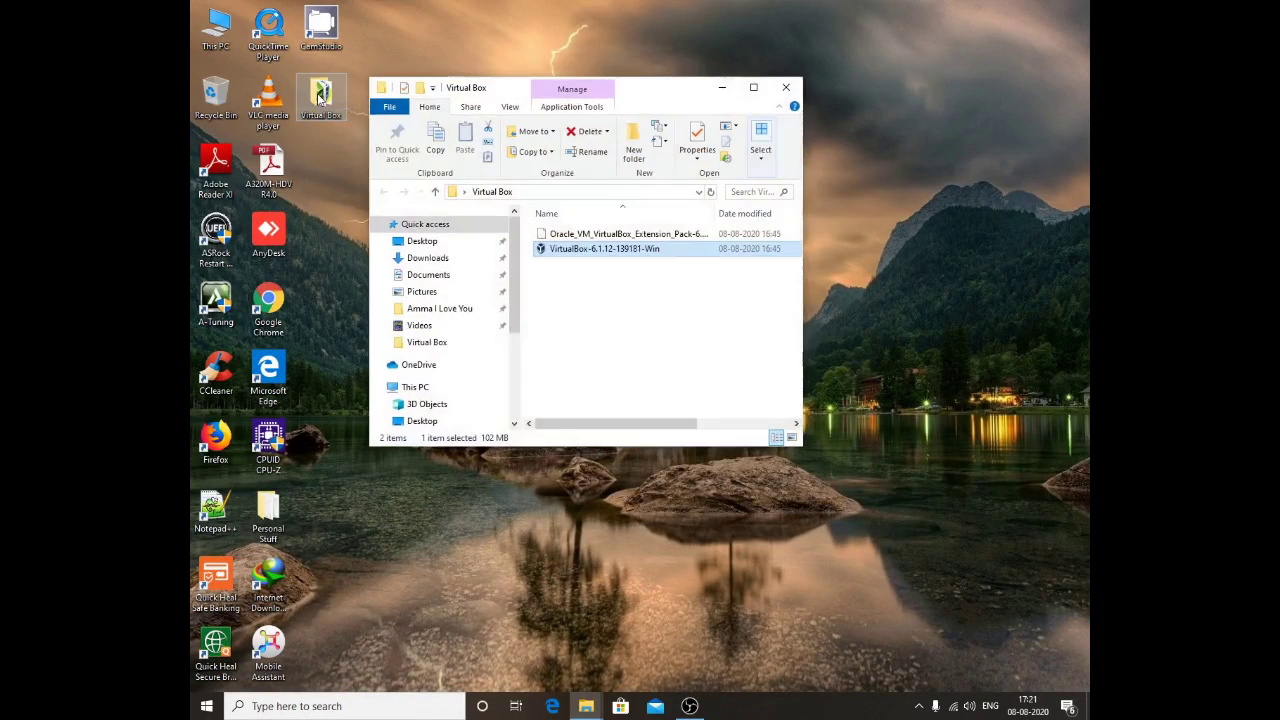
pyautogui.rightClick(673, 319)
pyautogui.click(711, 392)
pyautogui.rightClick(687, 283)
pyautogui.rightClick(697, 307)
pyautogui.click(752, 386)
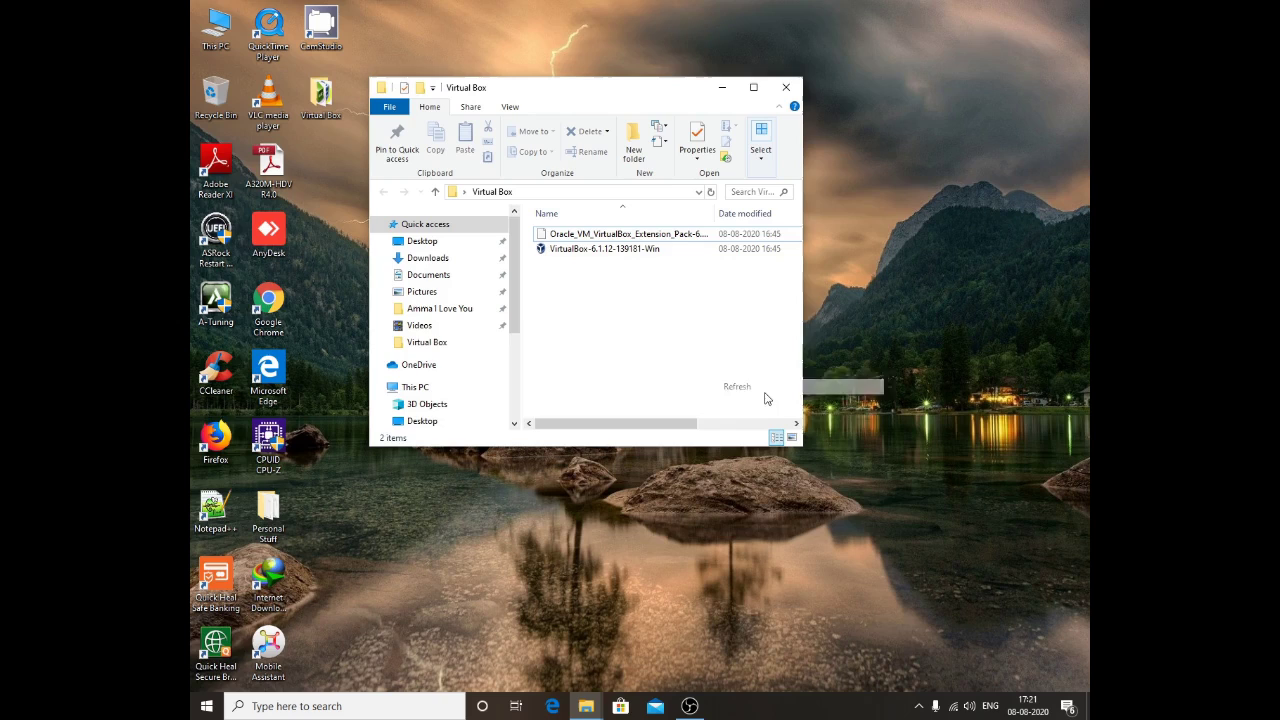
# Launch the VirtualBox-6.1.12-139181-Win installer and minimize the folder window
pyautogui.click(580, 255)
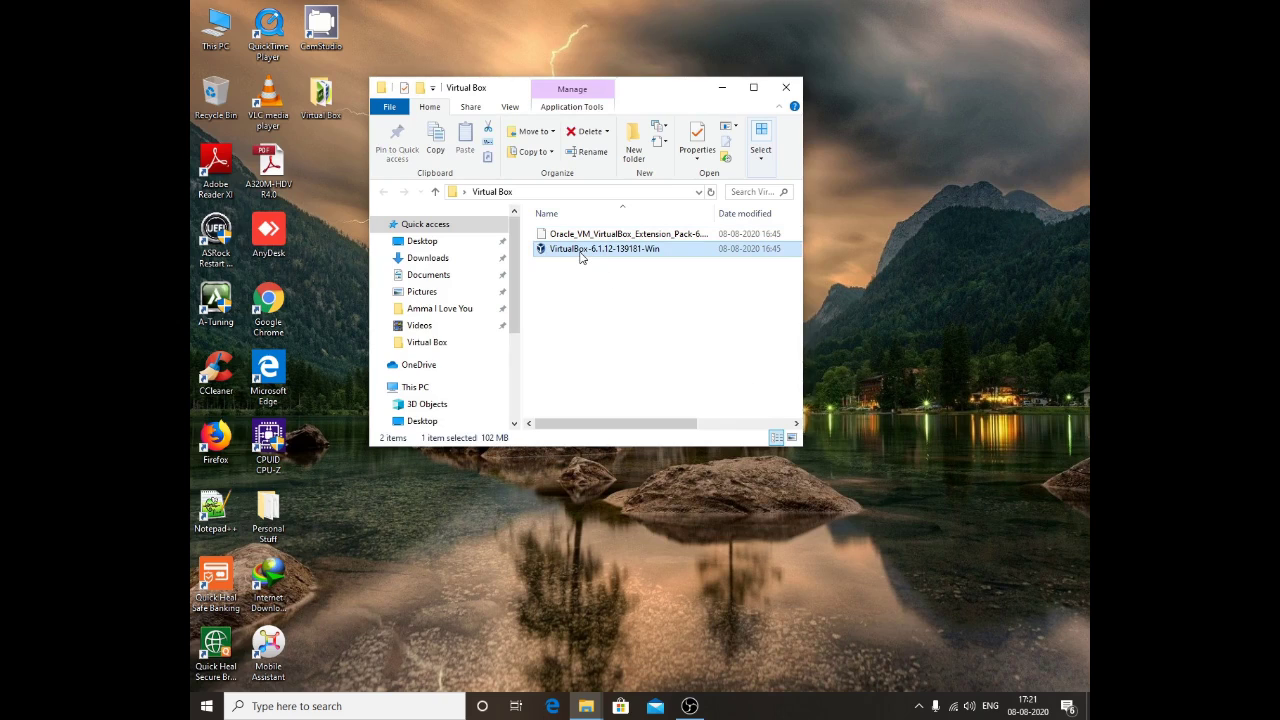
pyautogui.moveTo(605, 258)
pyautogui.rightClick(605, 258)
pyautogui.click(639, 262)
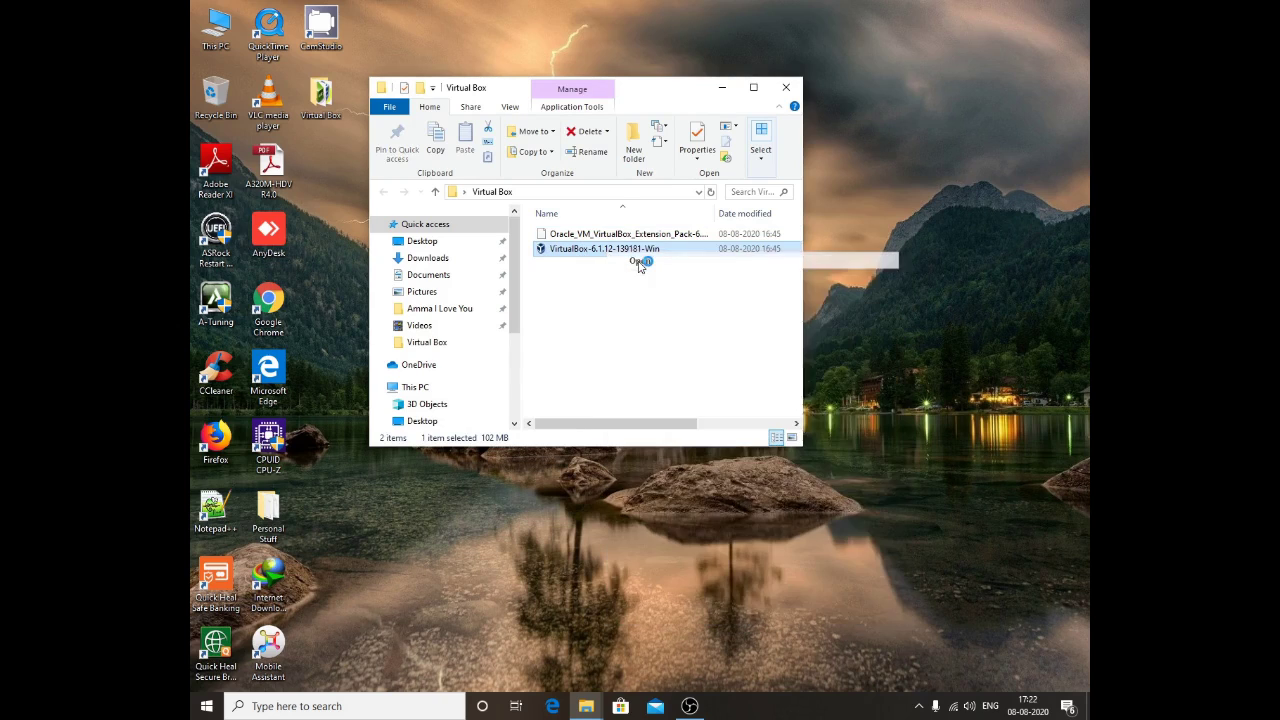
pyautogui.click(722, 88)
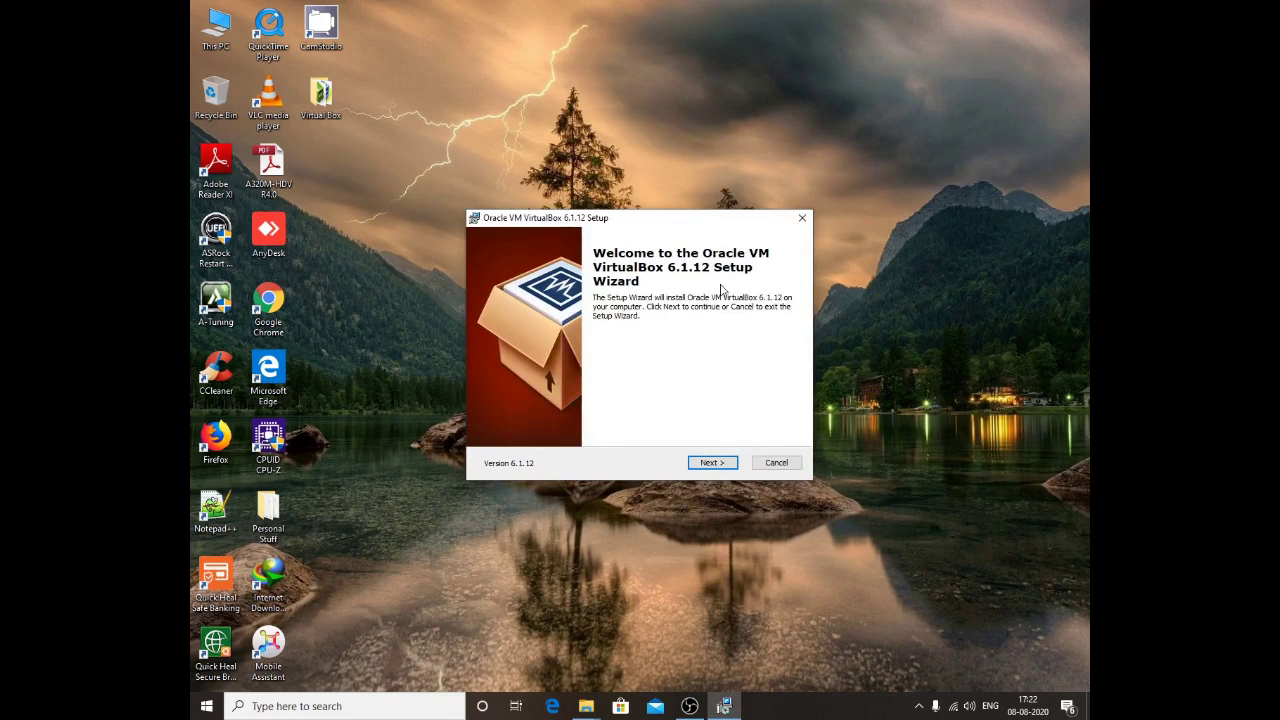
# Continue to the setup wizard's custom setup and confirm C:\Program Files\Oracle\VirtualBox\ as the destination folder
pyautogui.click(713, 463)
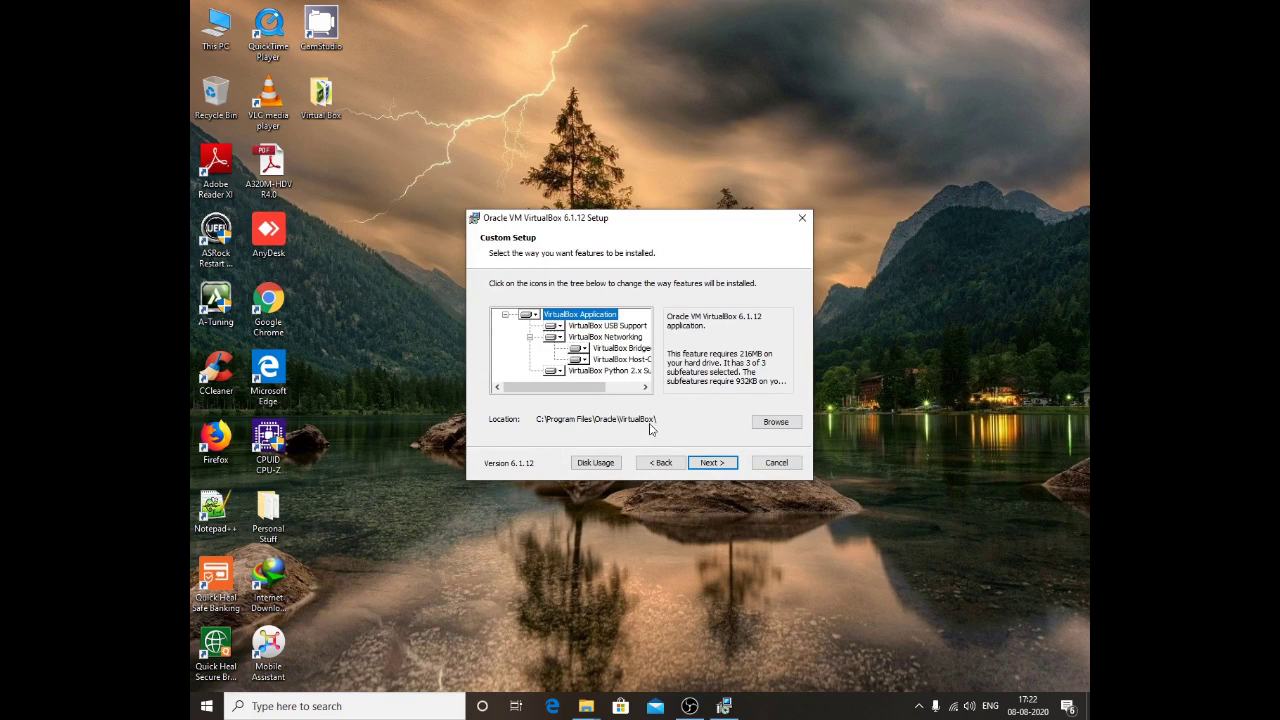
pyautogui.click(767, 421)
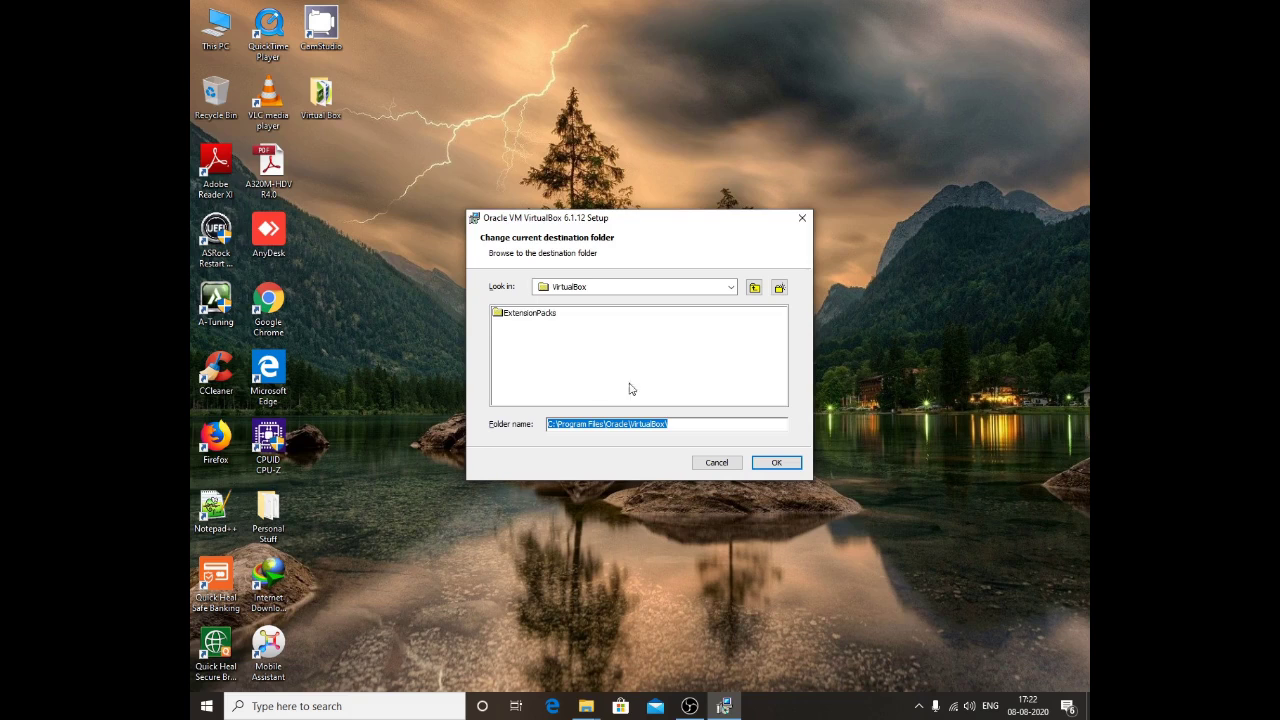
pyautogui.click(722, 288)
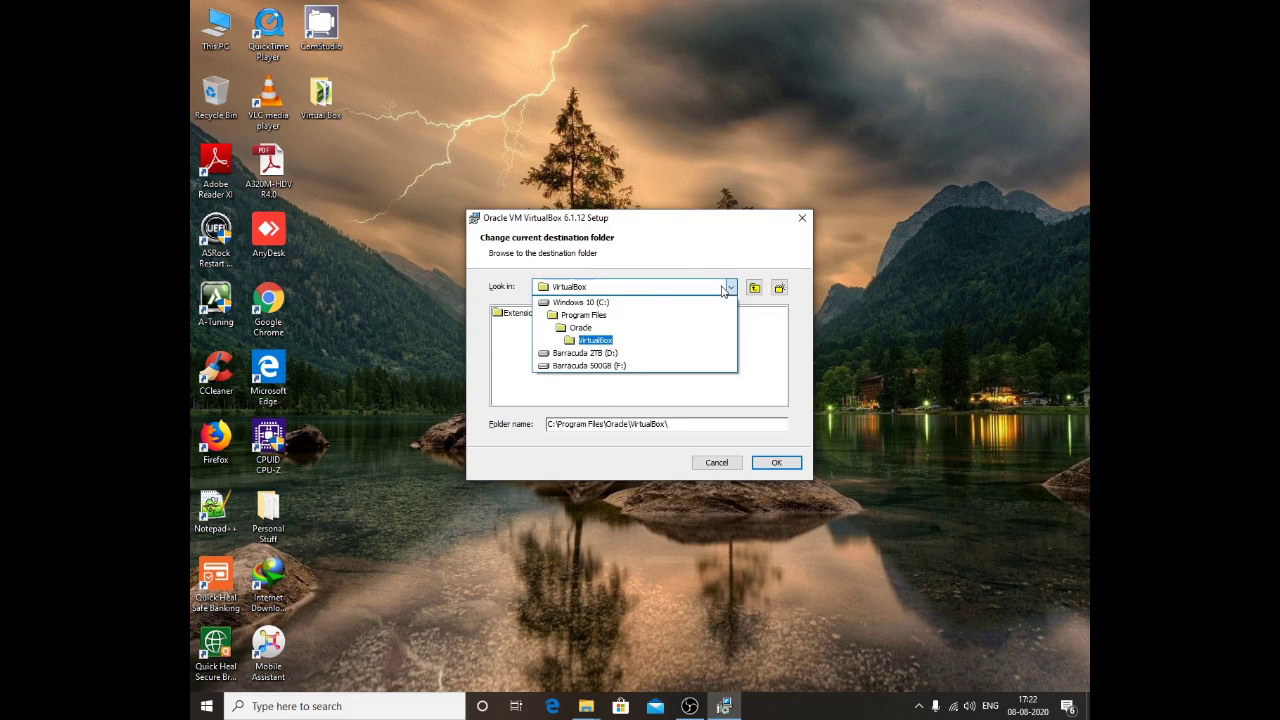
pyautogui.click(618, 344)
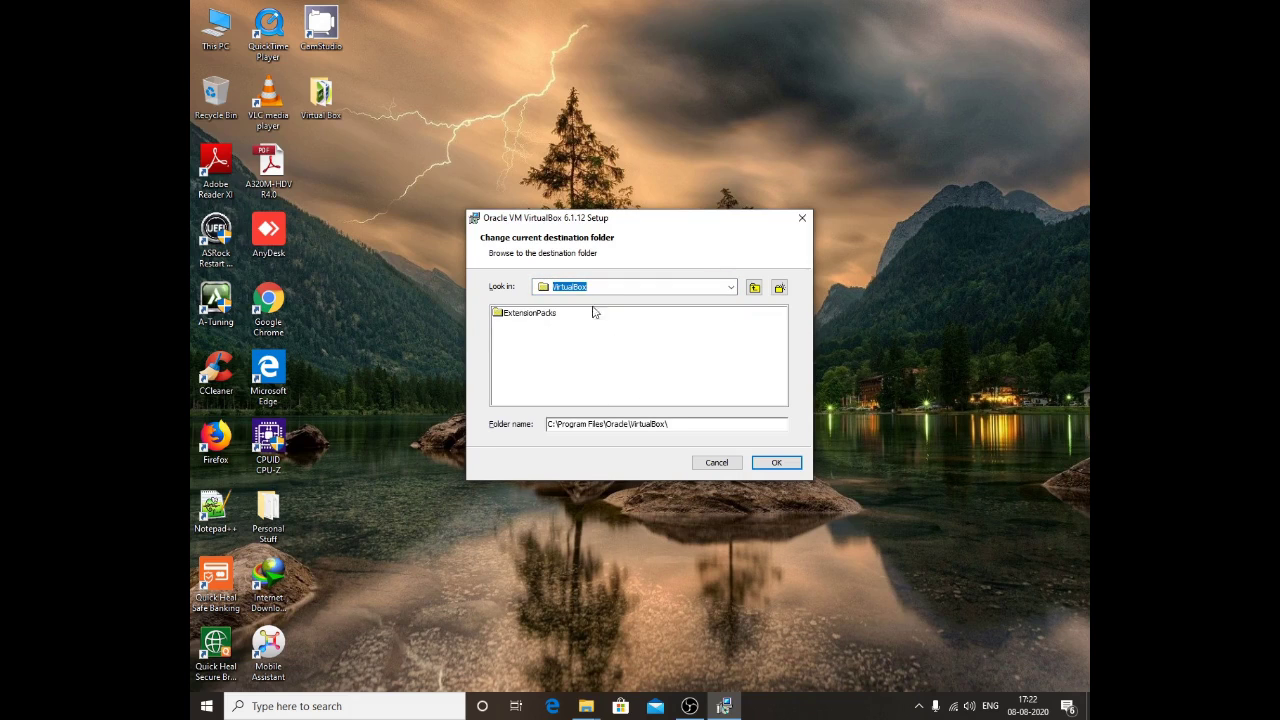
pyautogui.click(775, 462)
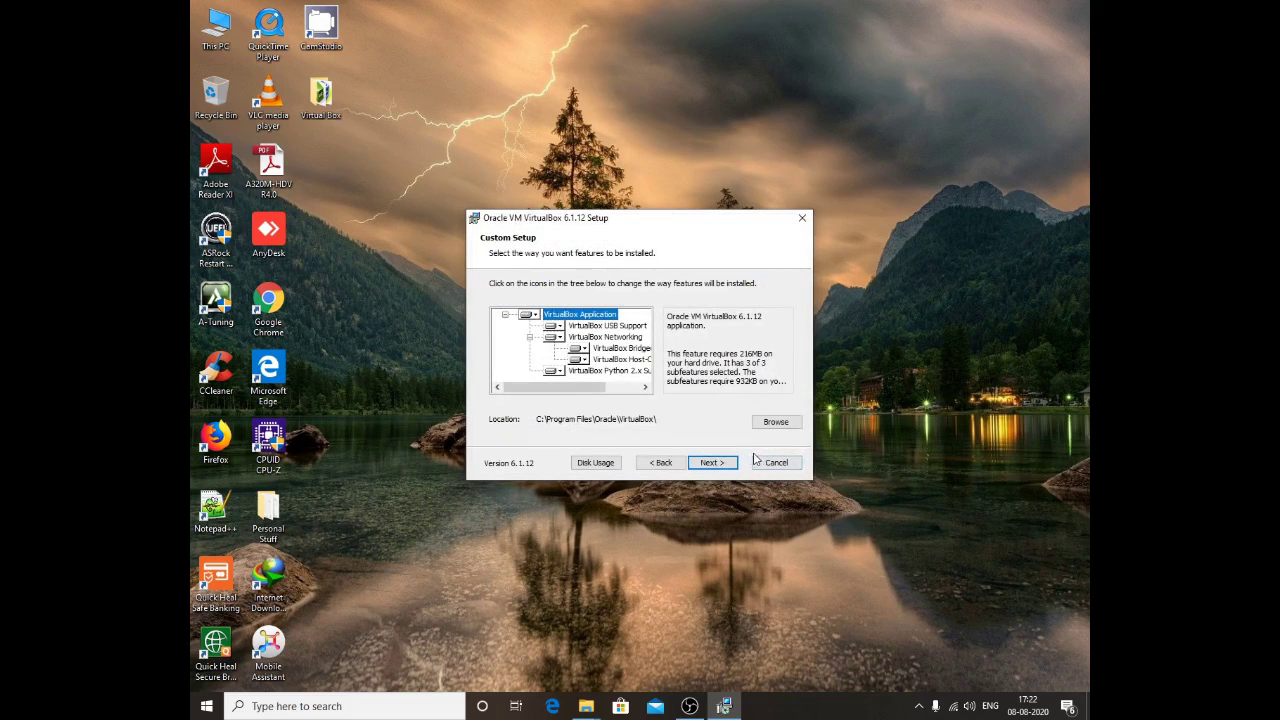
# Accept the default features, all shortcut and file association options, and the network interfaces warning to get ready to install
pyautogui.click(731, 466)
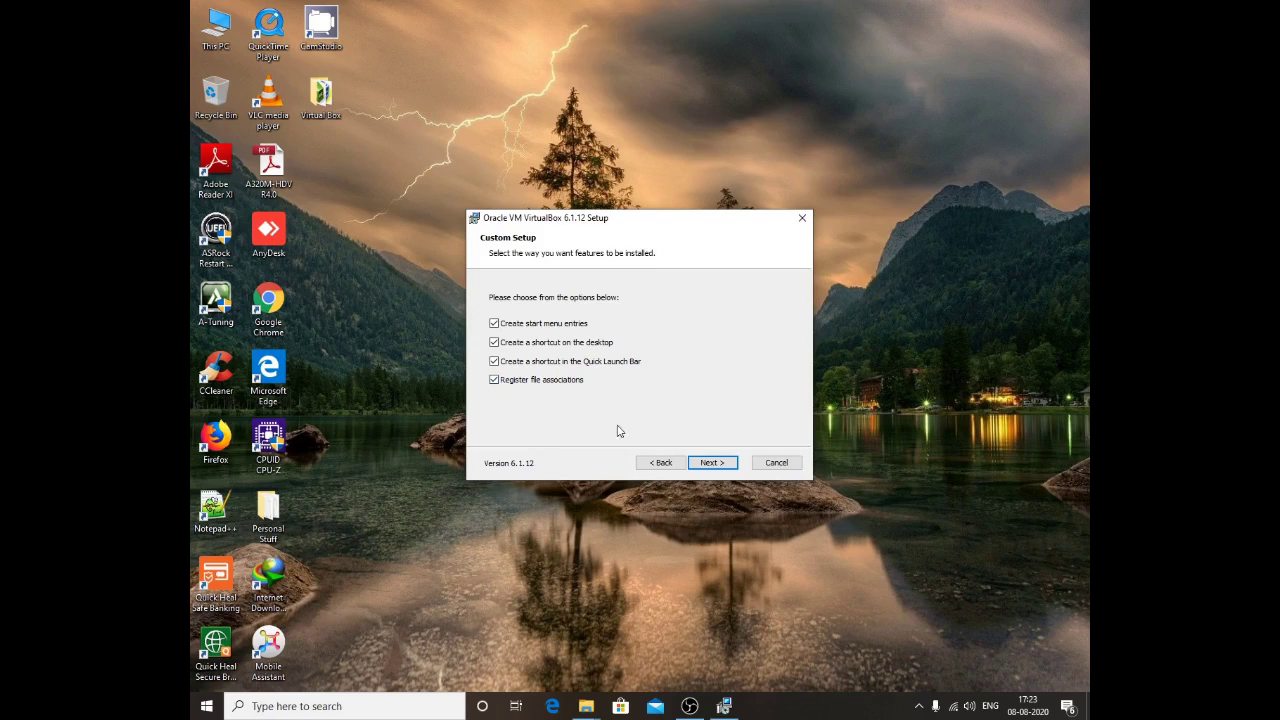
pyautogui.click(711, 463)
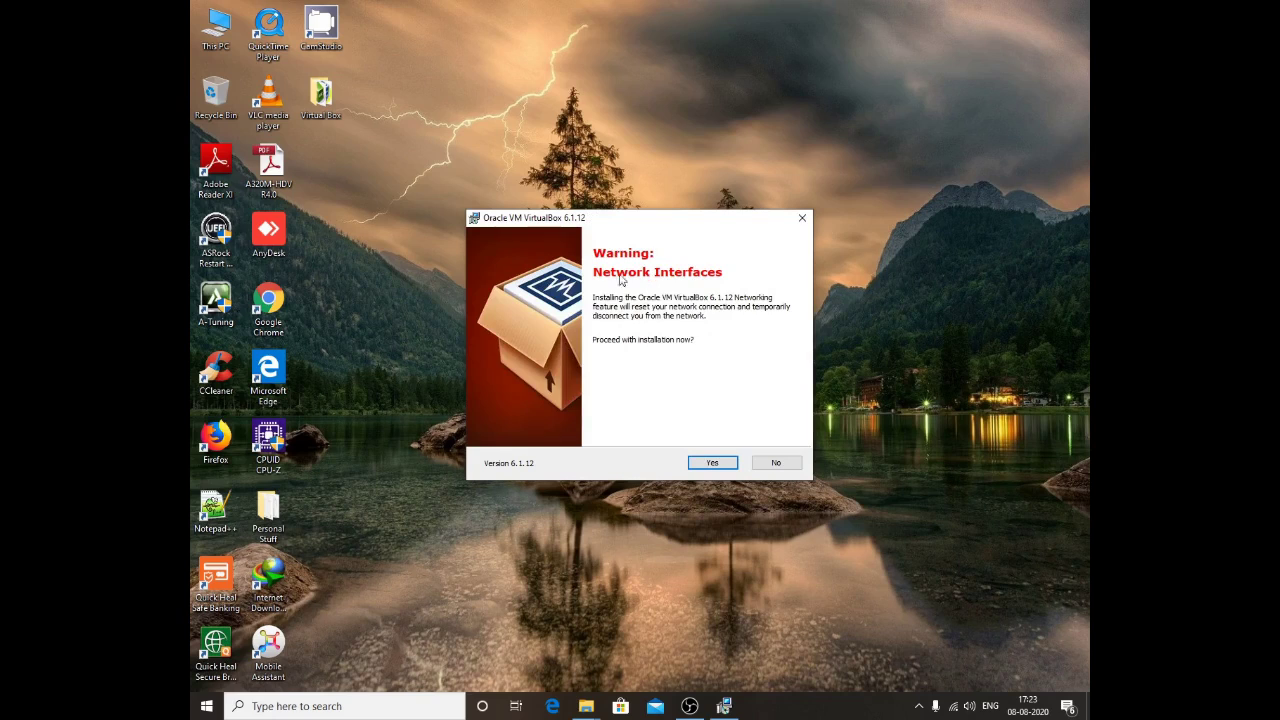
pyautogui.click(714, 464)
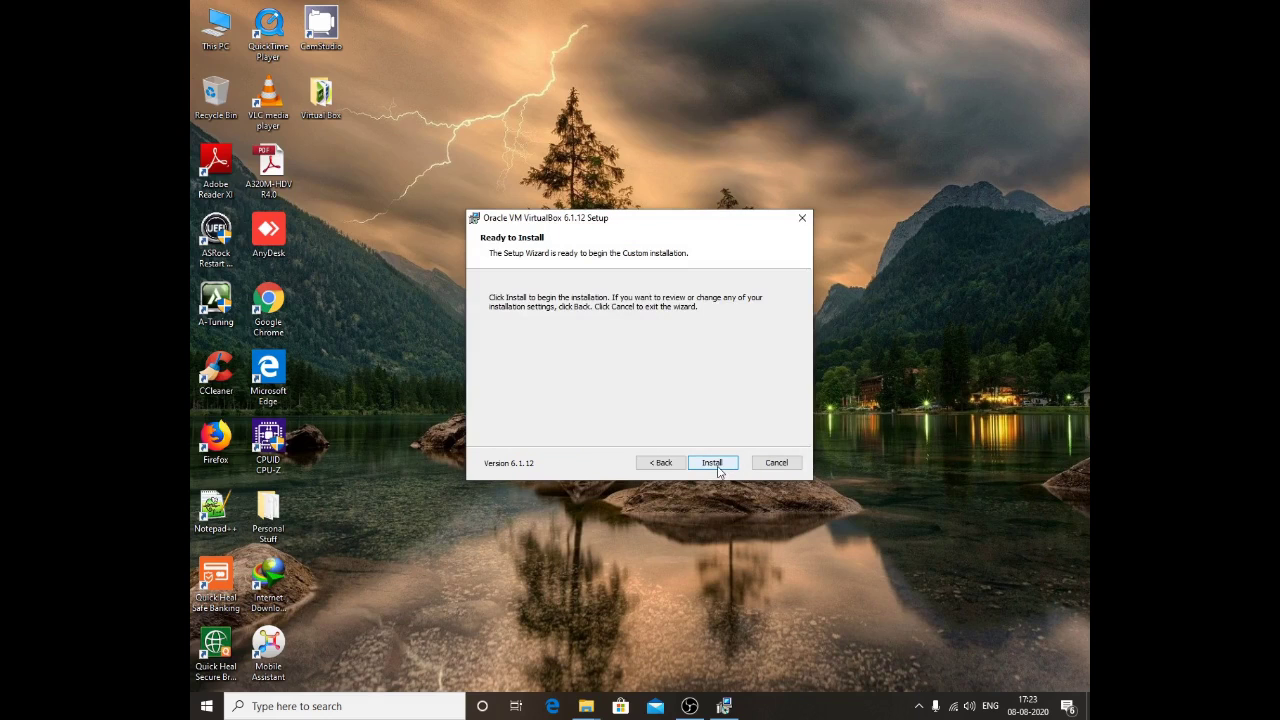
# Install Oracle VM VirtualBox 6.1.12 and finish the setup wizard with the program set to start after installation
pyautogui.click(714, 463)
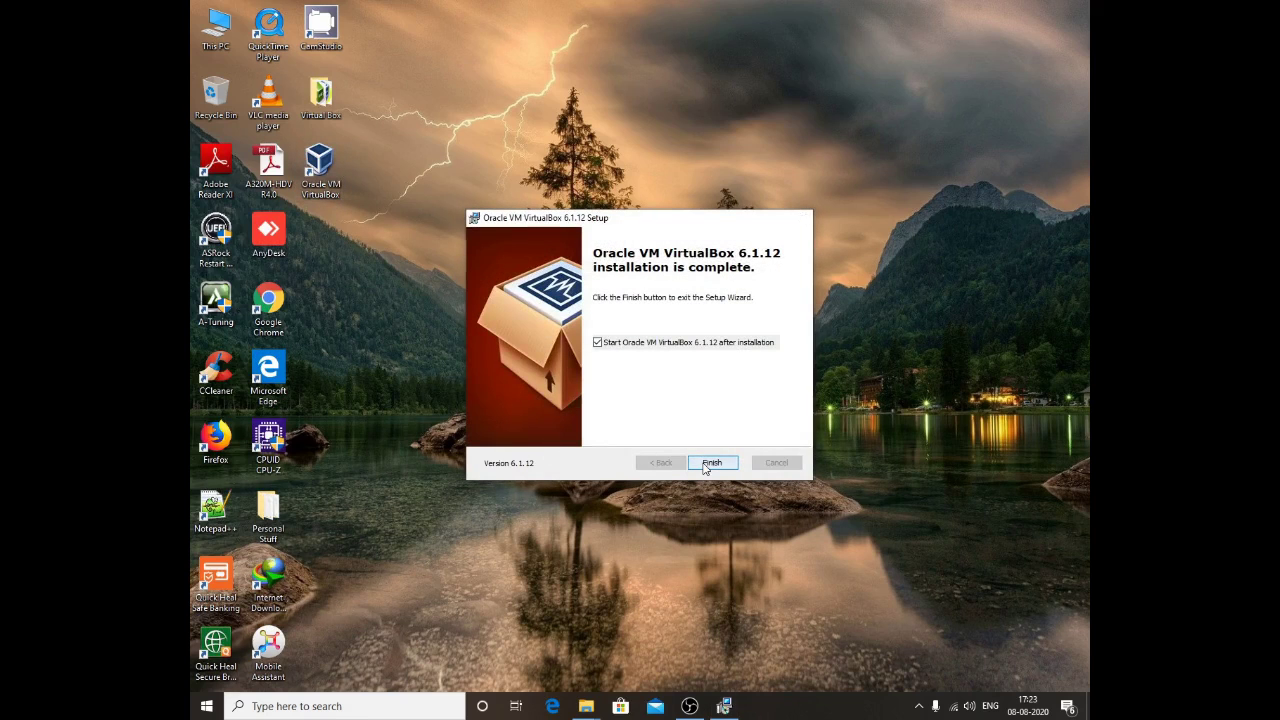
pyautogui.click(710, 463)
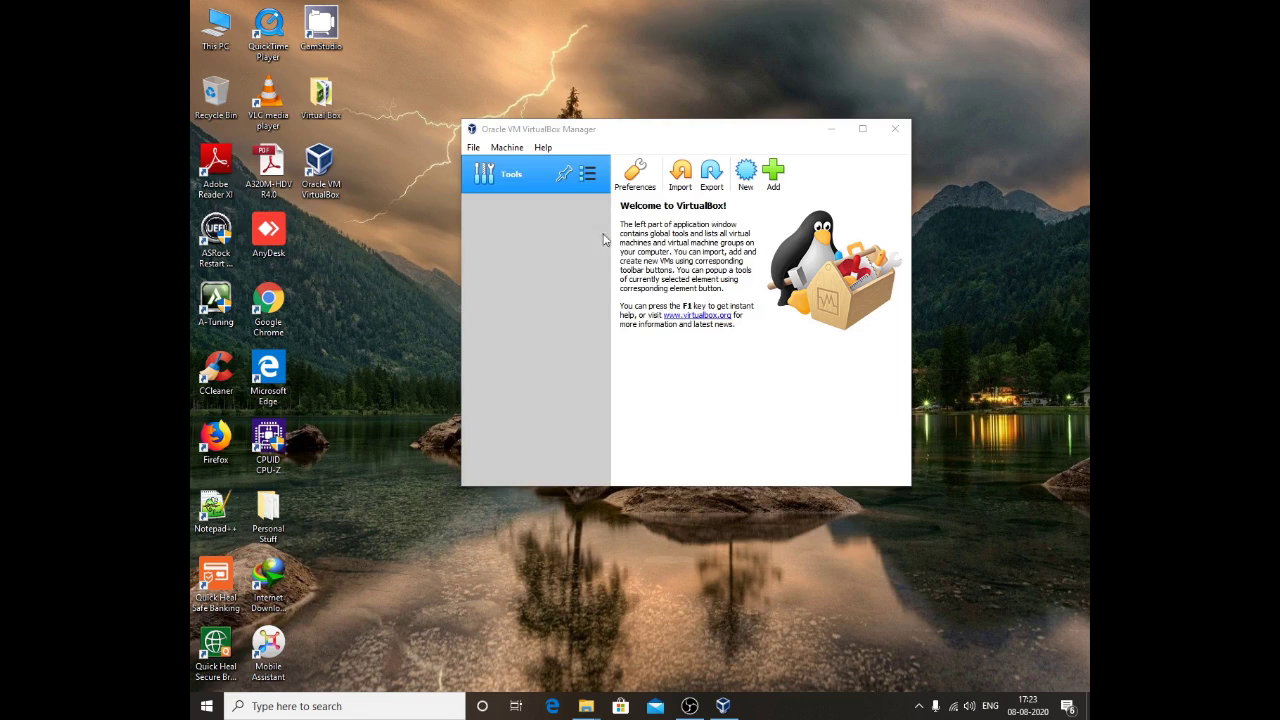
pyautogui.moveTo(715, 135); pyautogui.dragTo(716, 237)
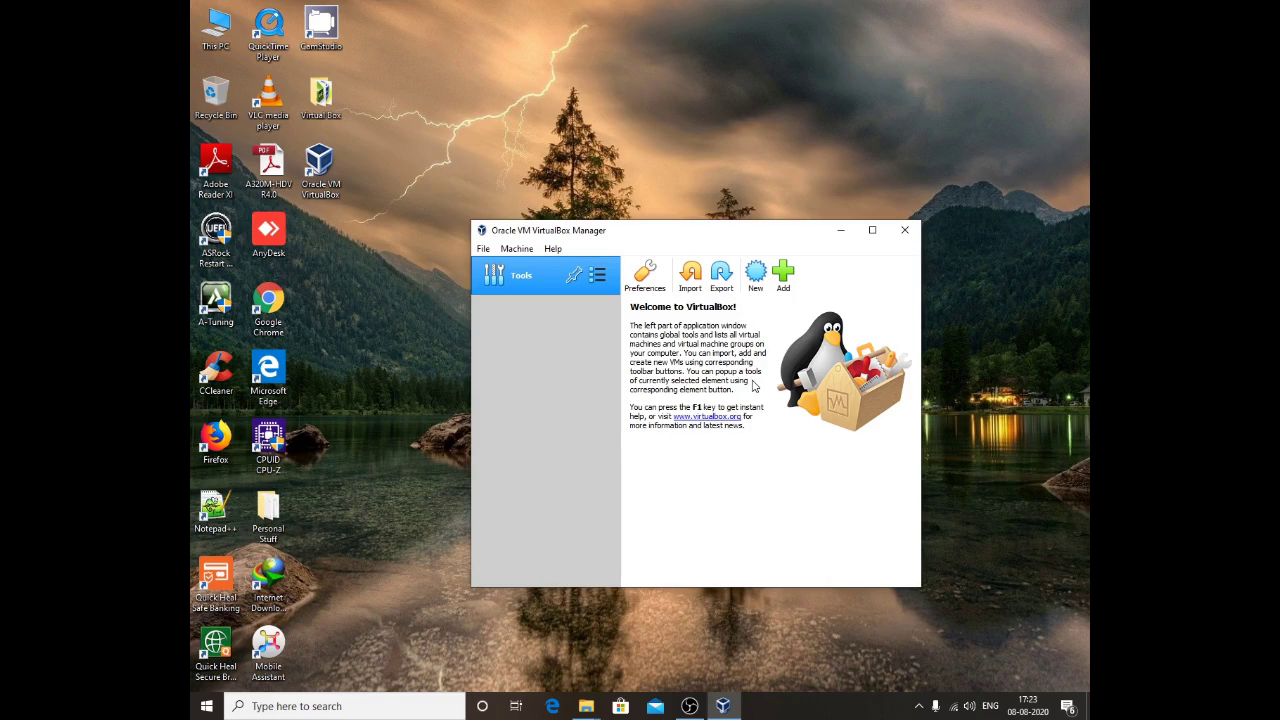
pyautogui.click(780, 212)
pyautogui.rightClick(772, 121)
pyautogui.click(800, 184)
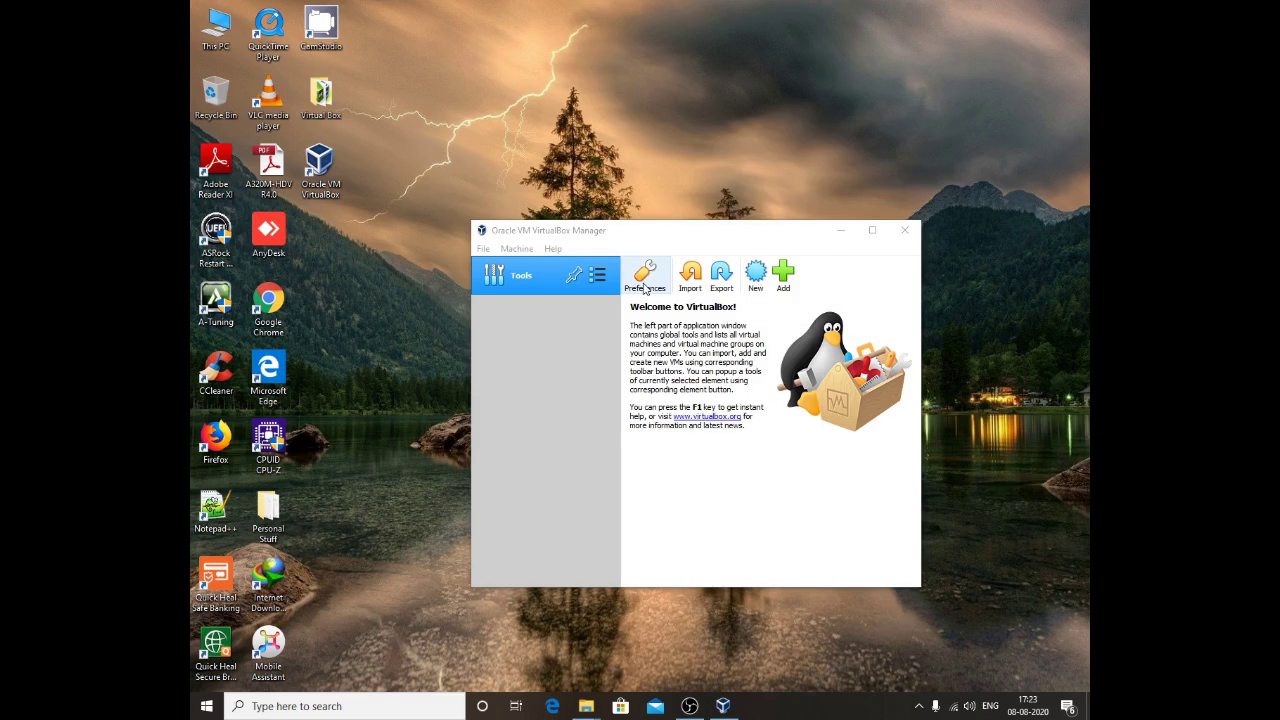
# Examine the Update, Language, Display and Network settings in the VirtualBox preferences
pyautogui.click(645, 285)
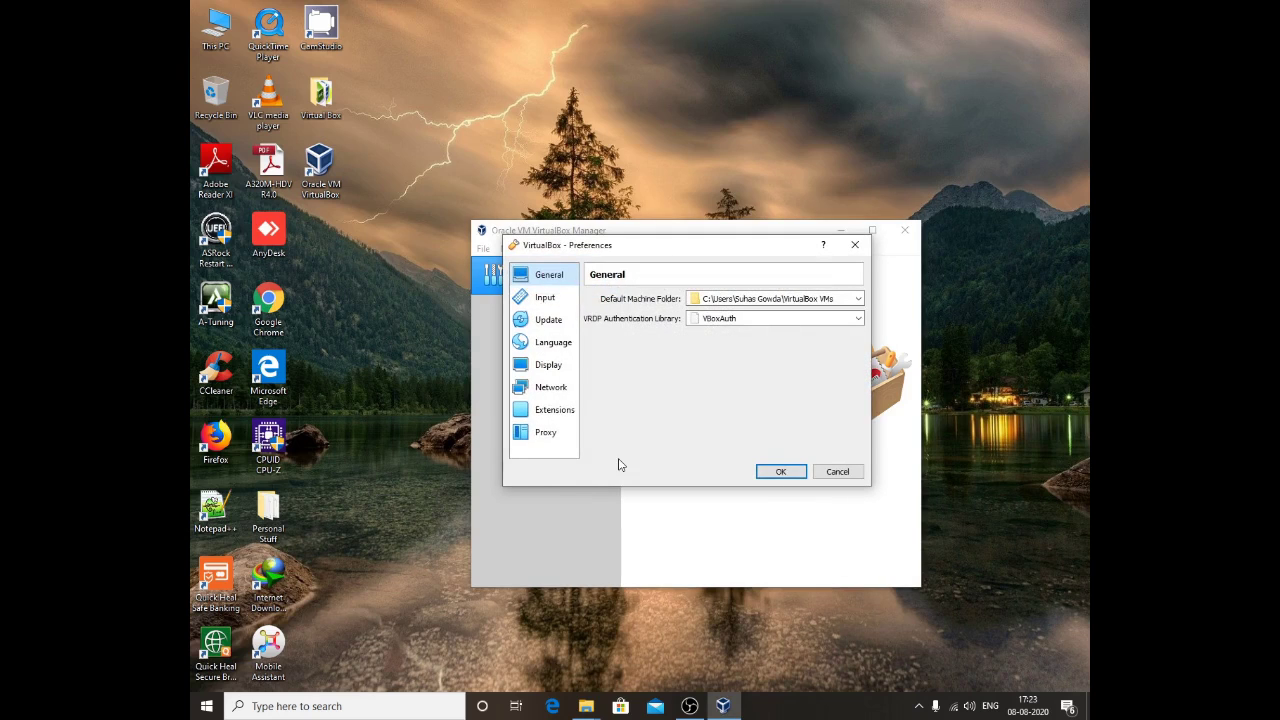
pyautogui.click(816, 470)
pyautogui.click(645, 280)
pyautogui.click(555, 320)
pyautogui.click(557, 342)
pyautogui.click(550, 365)
pyautogui.click(553, 387)
# Remove the existing Oracle VM VirtualBox Extension Pack from the extension packages and confirm the removal
pyautogui.click(557, 410)
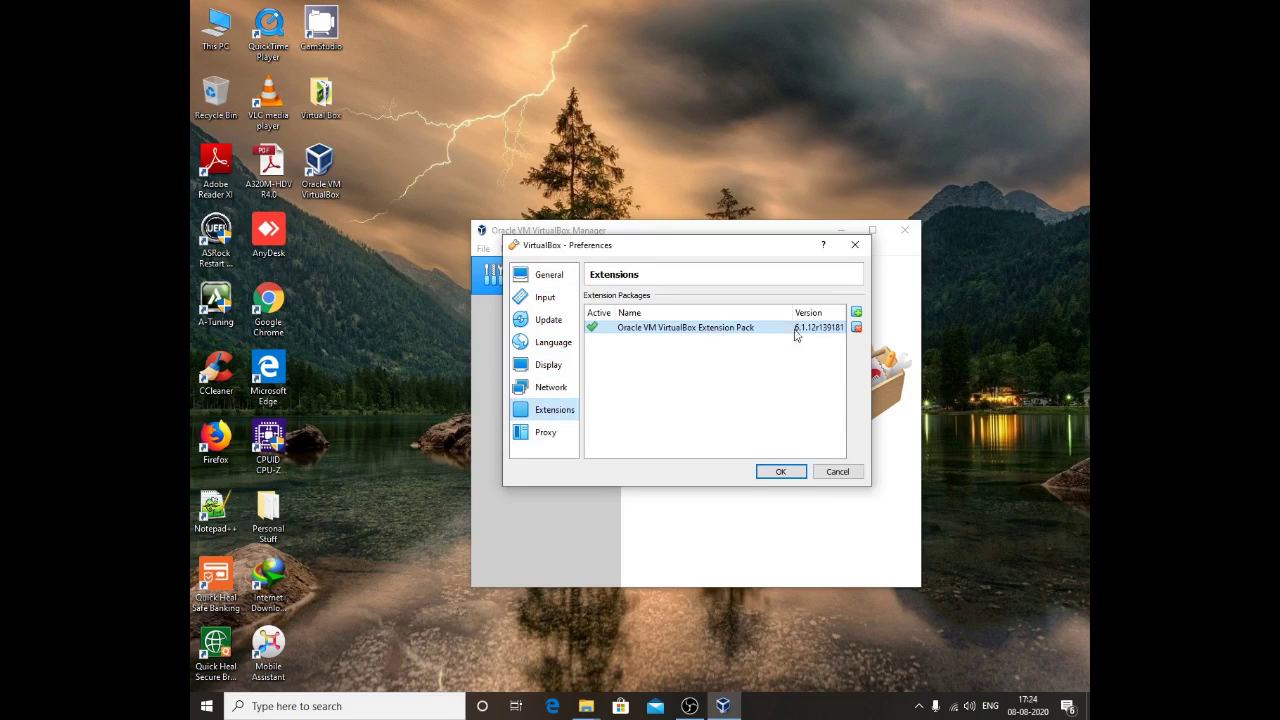
pyautogui.click(855, 330)
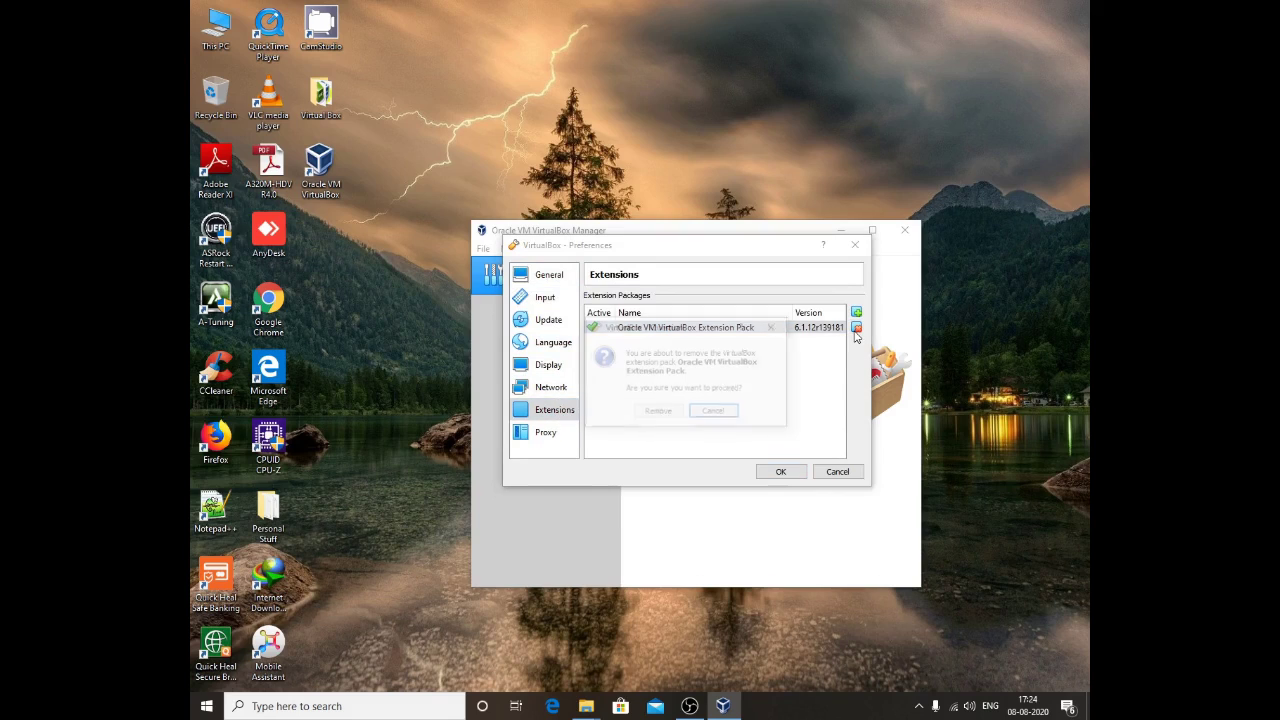
pyautogui.click(657, 411)
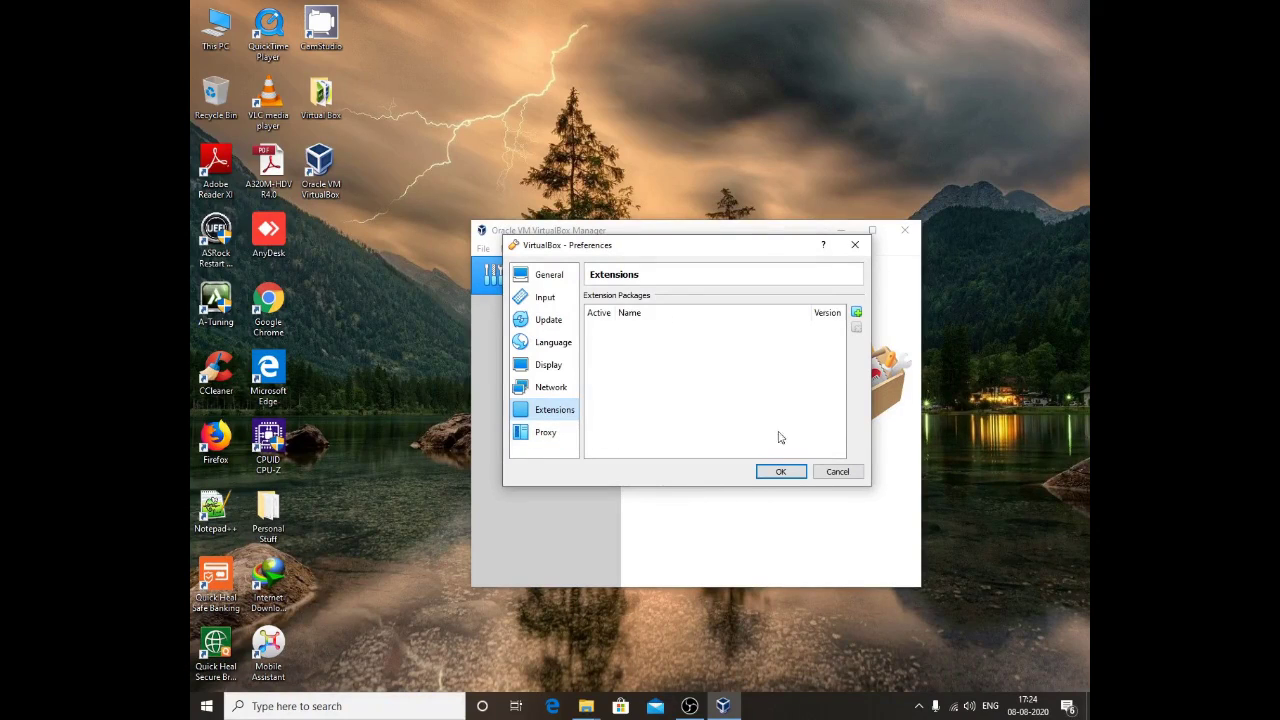
# Add a new extension package, choosing Oracle_VM_VirtualBox_Extension_Pack-6.1.12 from the Virtual Box folder on the desktop
pyautogui.click(855, 313)
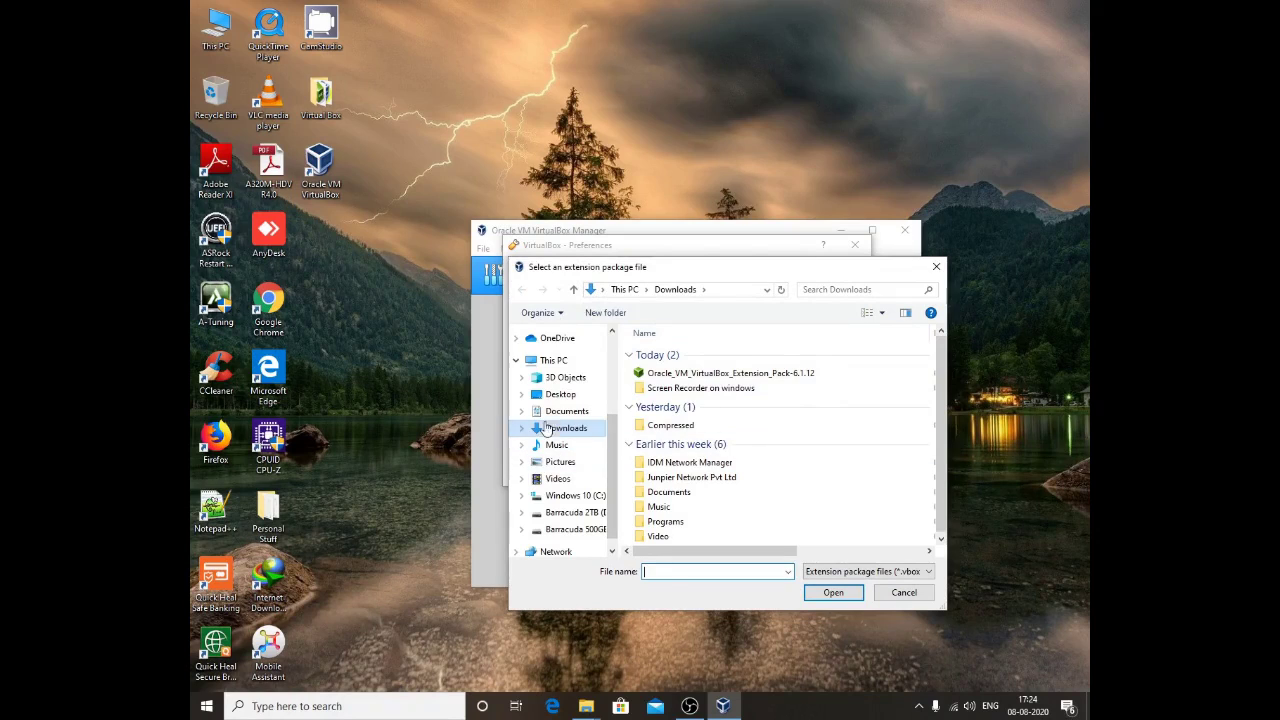
pyautogui.click(561, 394)
pyautogui.doubleClick(737, 405)
pyautogui.click(720, 358)
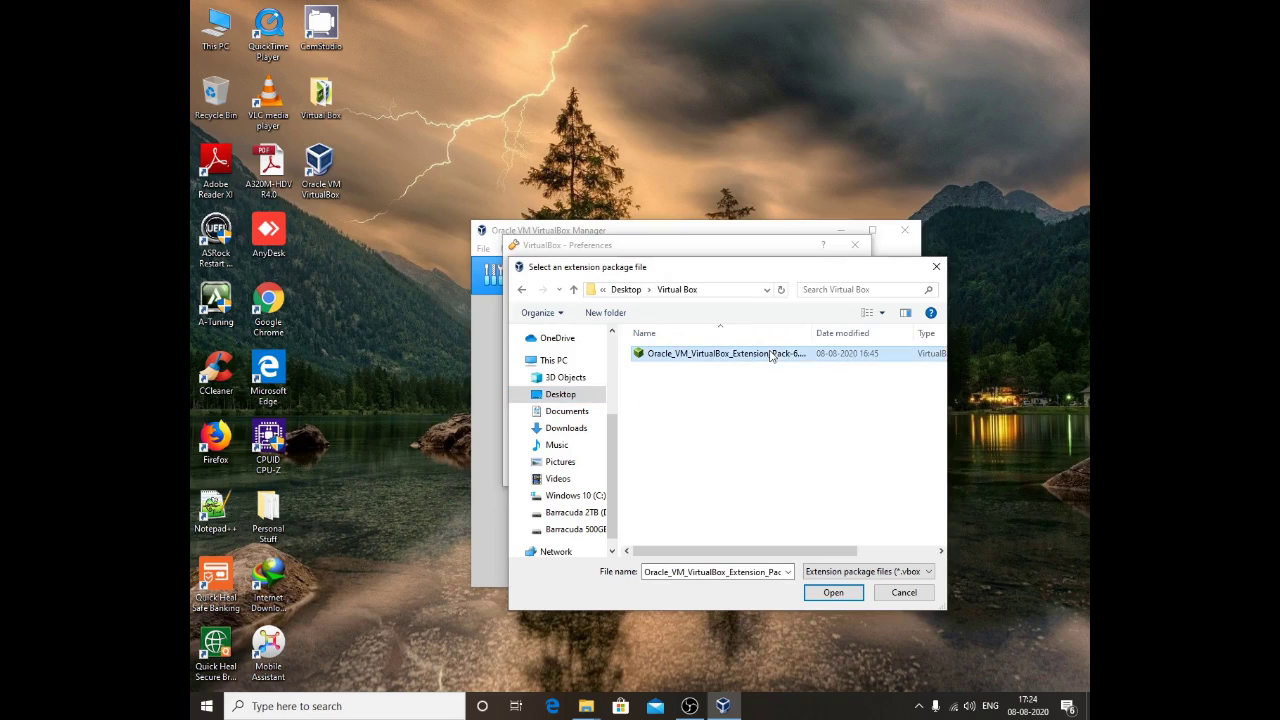
pyautogui.moveTo(811, 334); pyautogui.dragTo(878, 333)
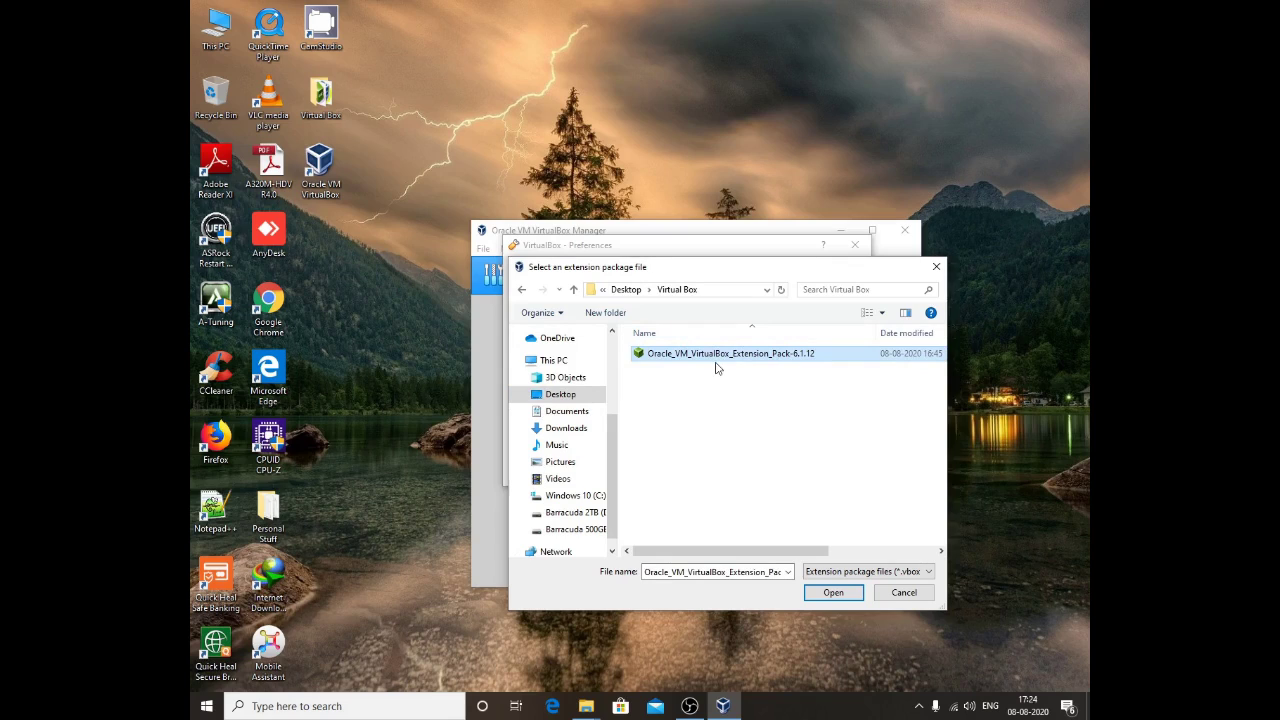
pyautogui.doubleClick(815, 358)
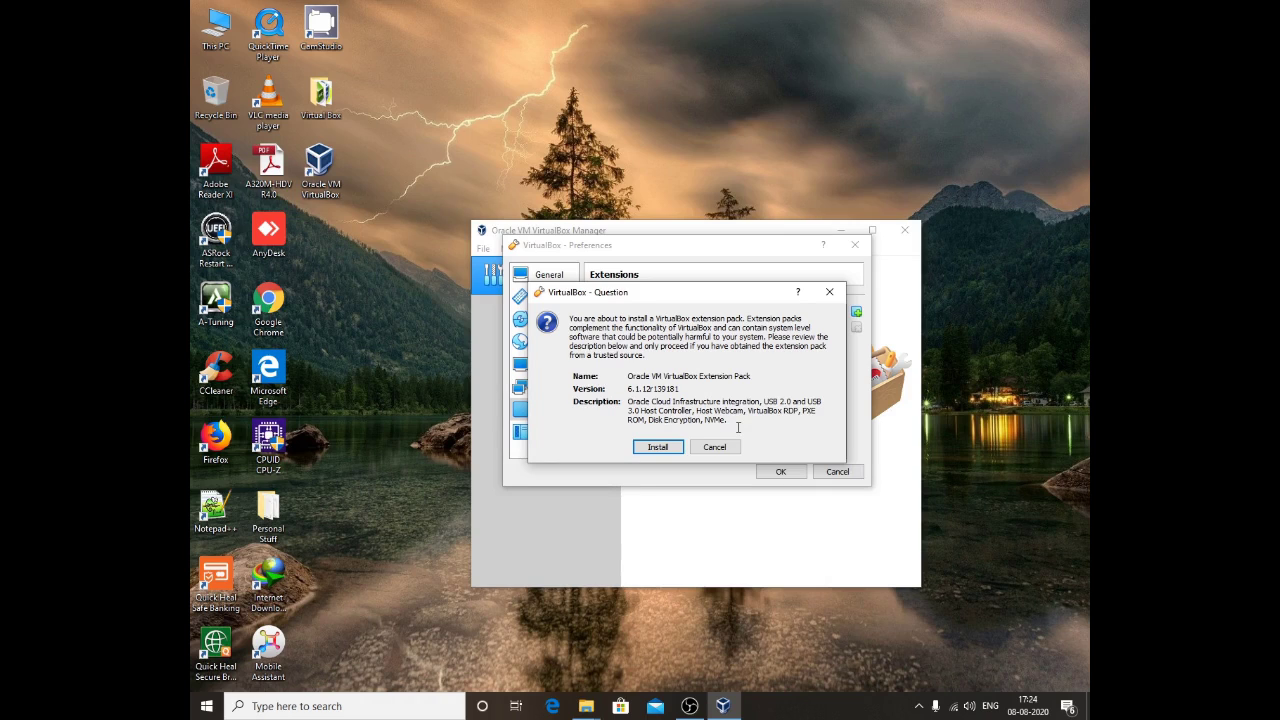
# Install the extension pack, agreeing to its license, and close the preferences and VirtualBox Manager
pyautogui.click(658, 449)
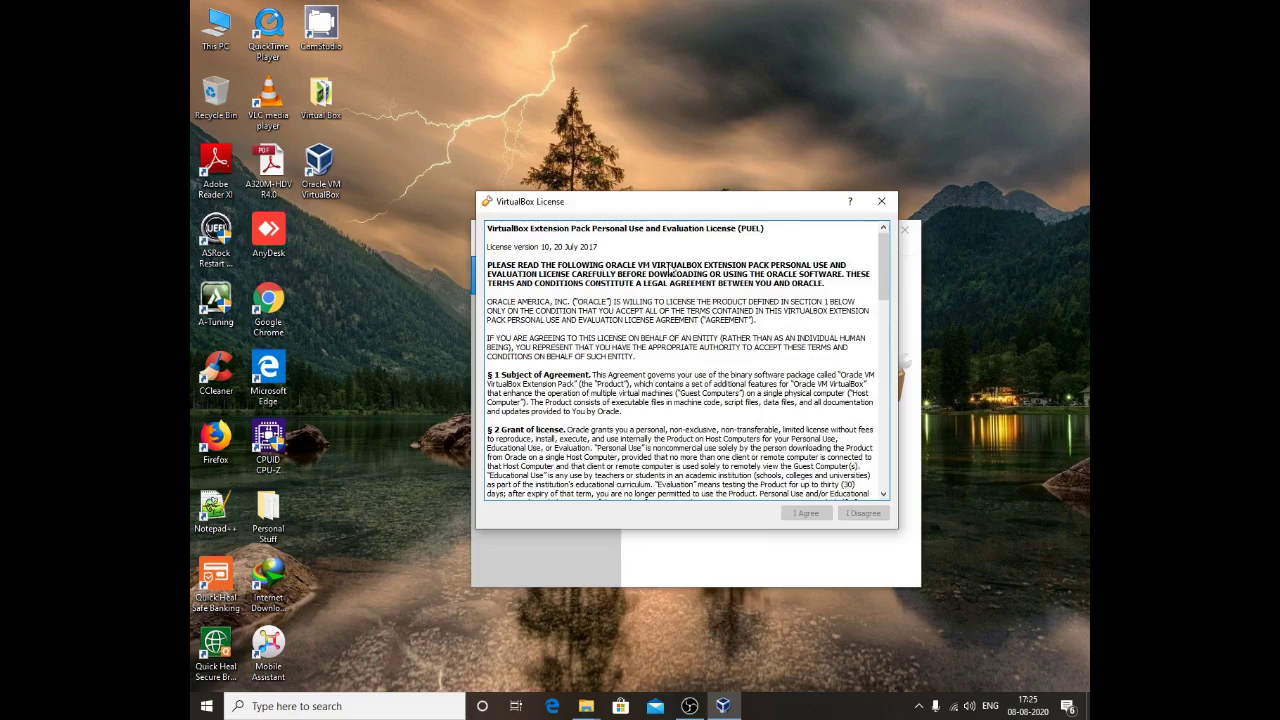
pyautogui.moveTo(883, 264); pyautogui.dragTo(893, 494)
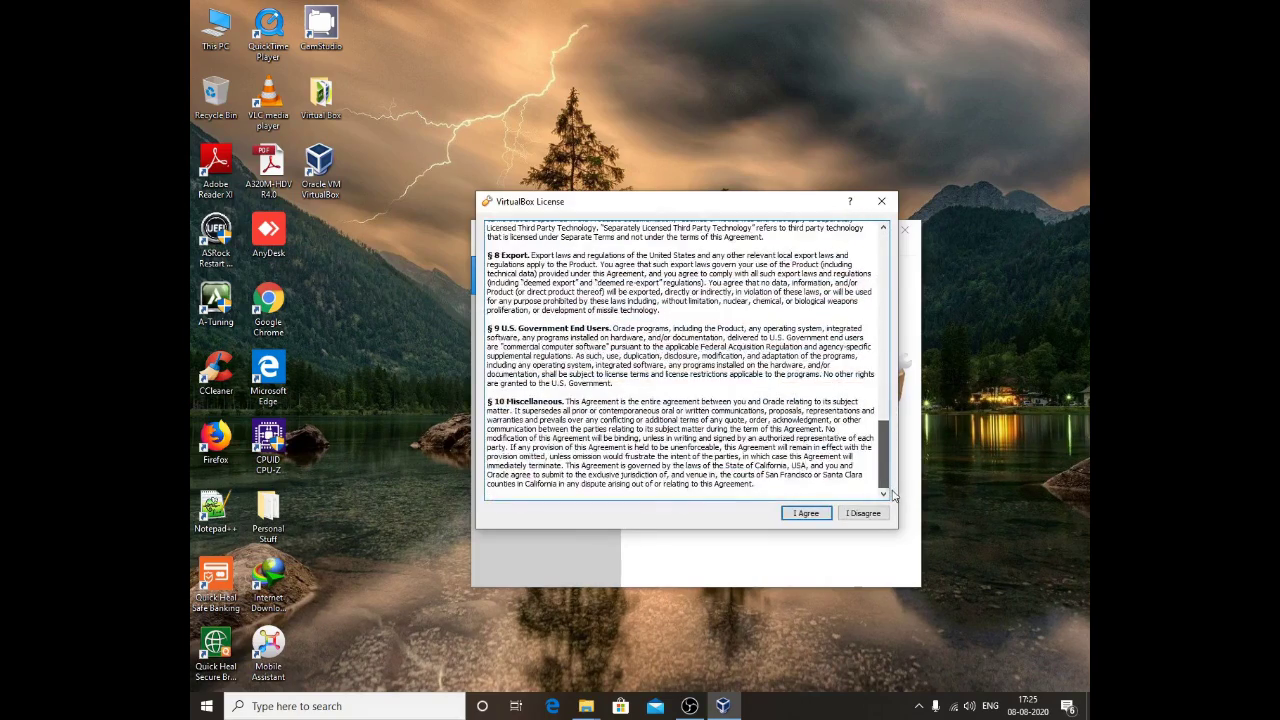
pyautogui.click(808, 514)
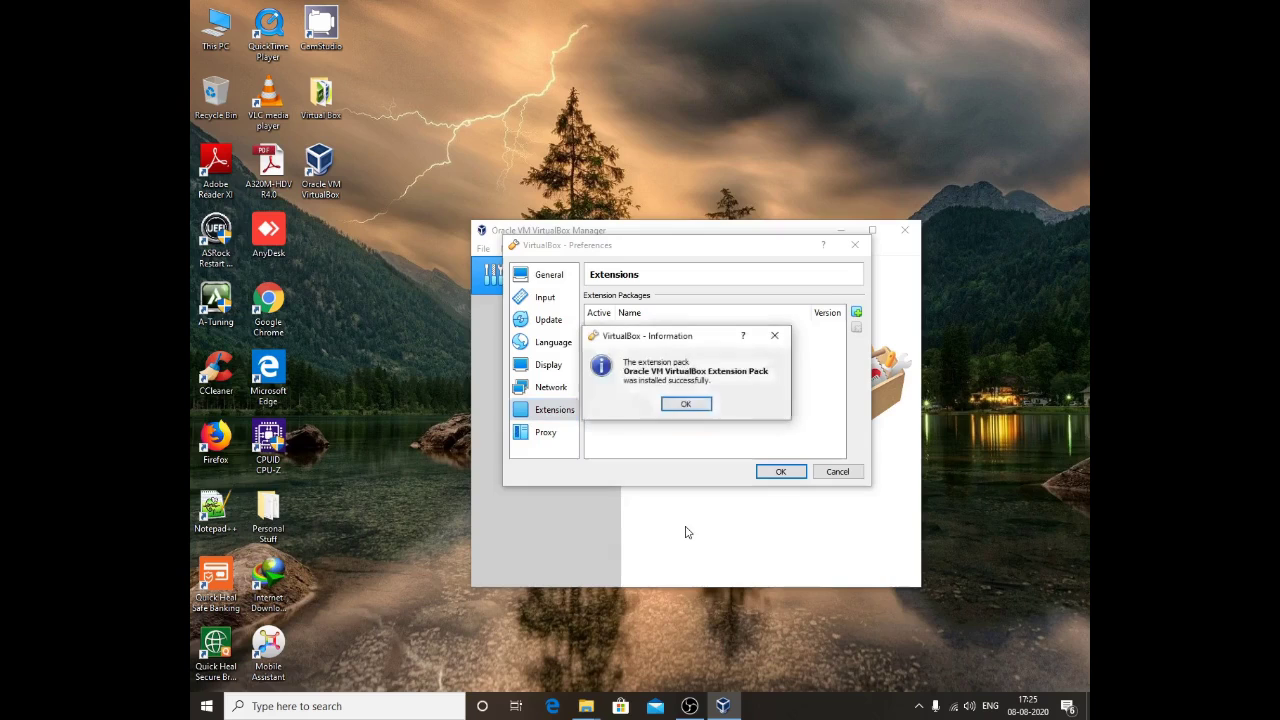
pyautogui.click(686, 404)
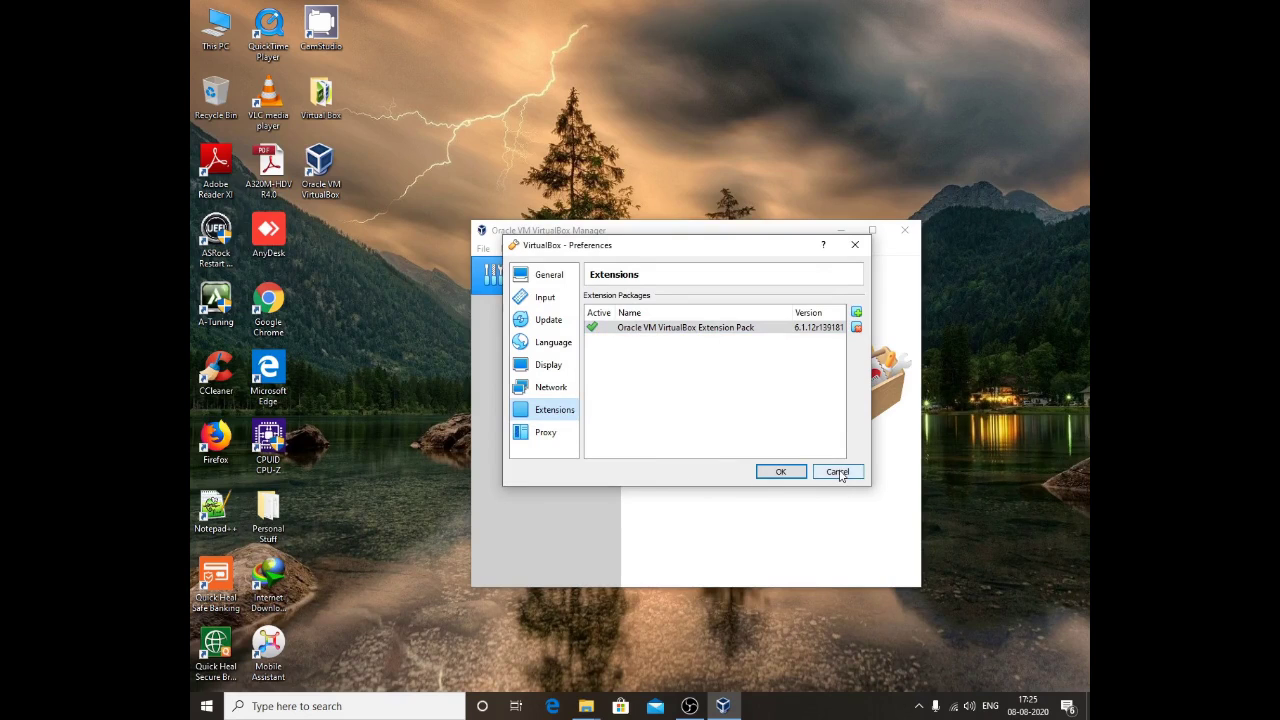
pyautogui.click(797, 474)
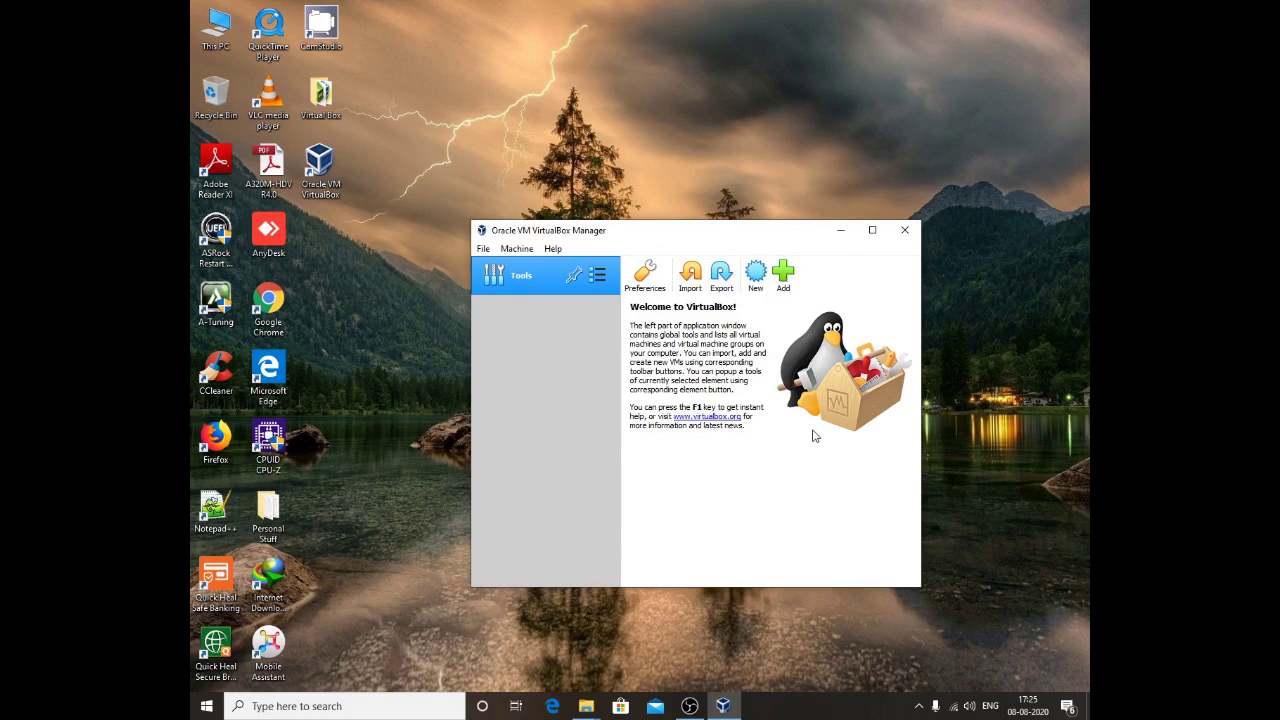
pyautogui.click(905, 231)
pyautogui.rightClick(650, 245)
pyautogui.click(715, 300)
pyautogui.rightClick(720, 200)
pyautogui.click(770, 261)
pyautogui.rightClick(718, 196)
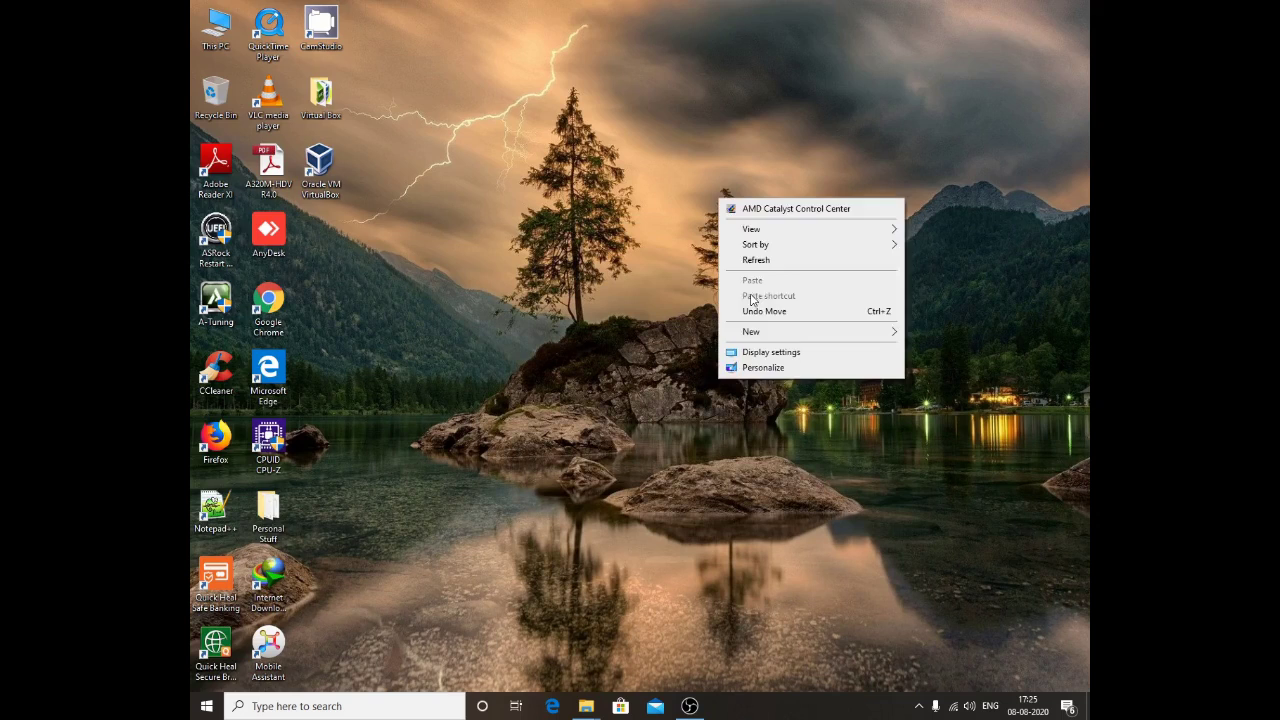
pyautogui.click(790, 265)
pyautogui.rightClick(744, 206)
pyautogui.click(770, 268)
pyautogui.rightClick(723, 193)
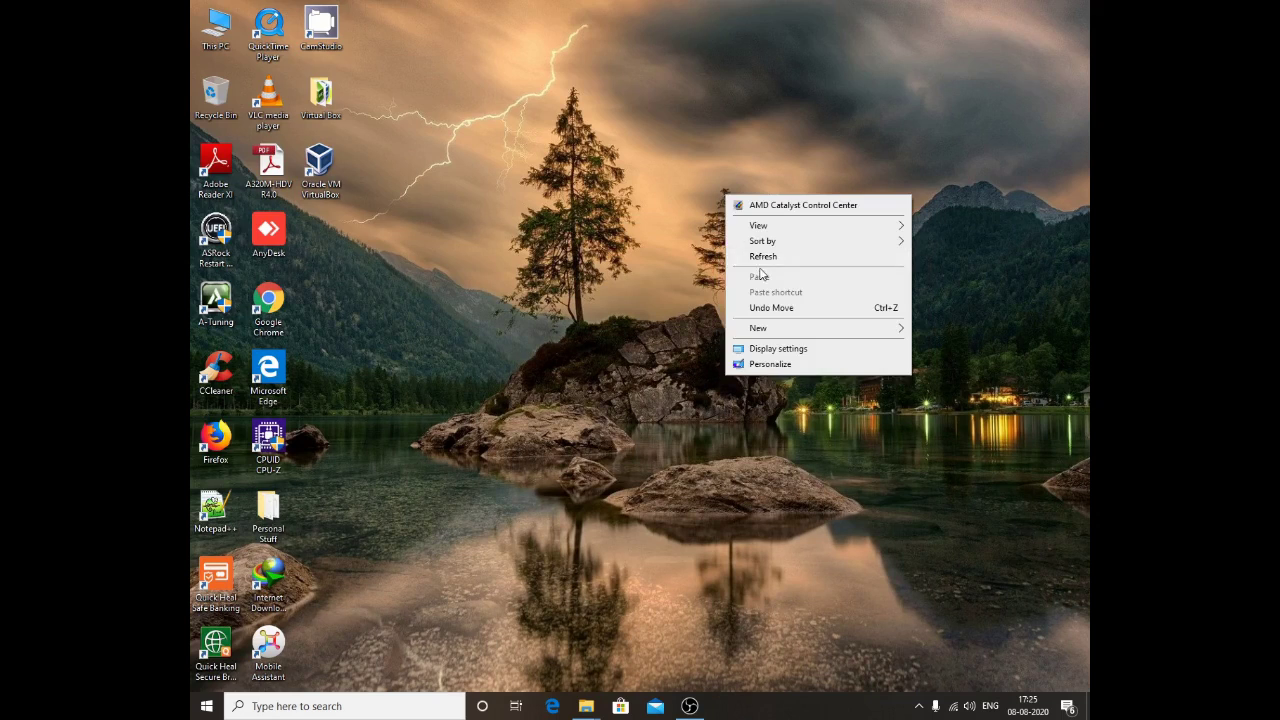
pyautogui.click(775, 253)
pyautogui.rightClick(755, 173)
pyautogui.click(790, 236)
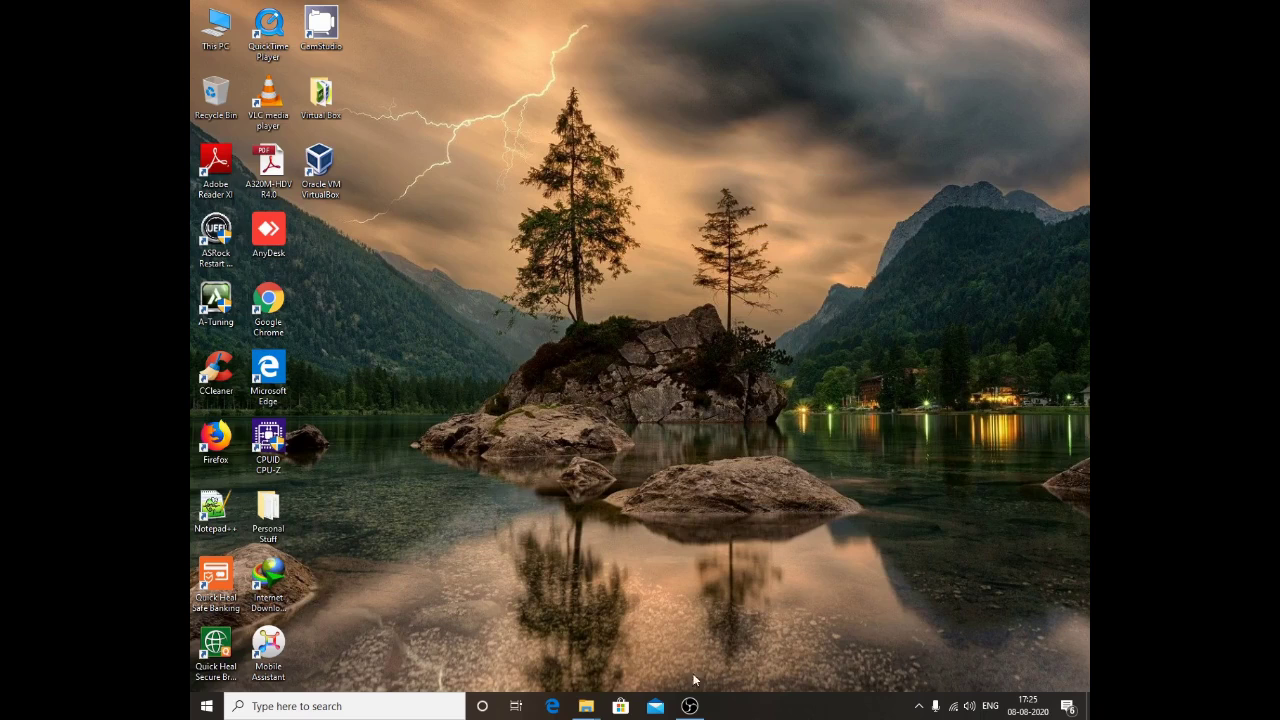